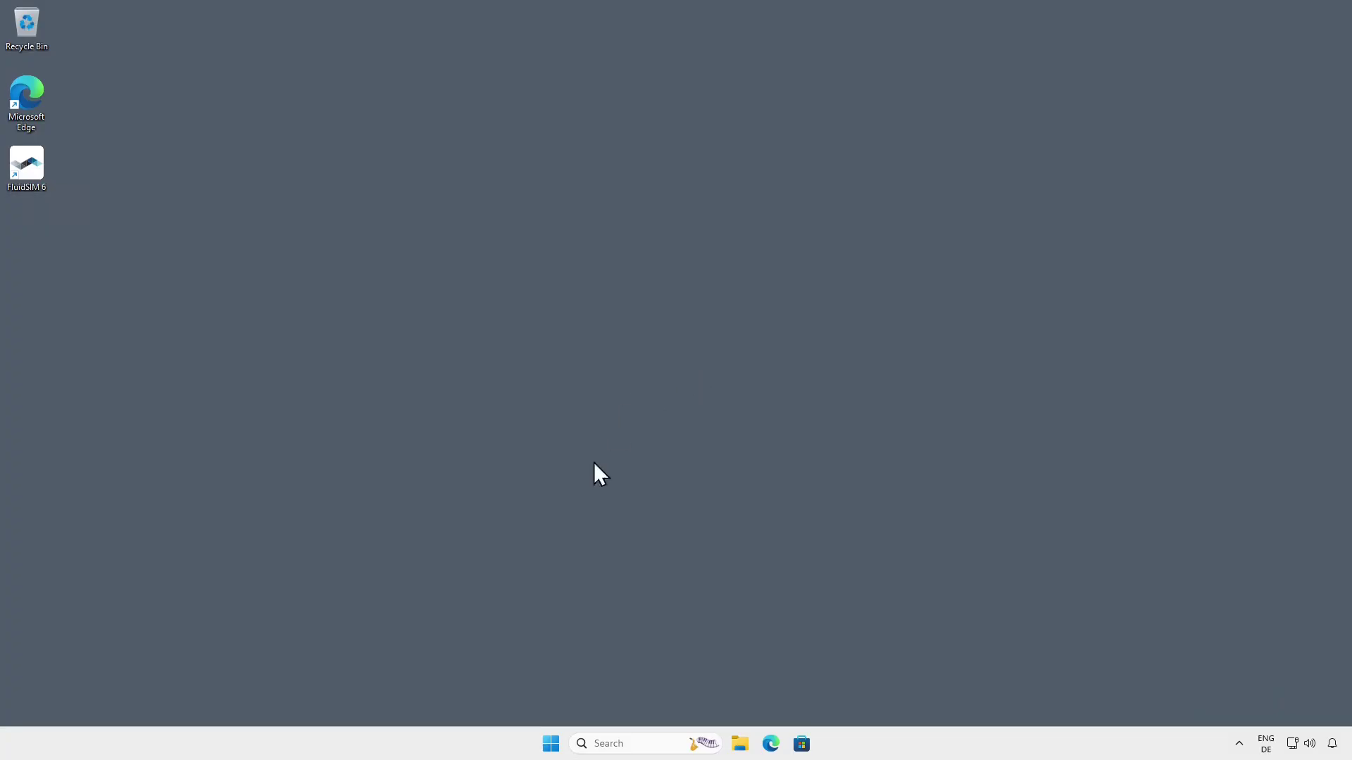
Search the Start menu for 'license manager' and launch FluidSIM 6 License Manager
{"action": "left_click", "coordinate": [552, 743]}
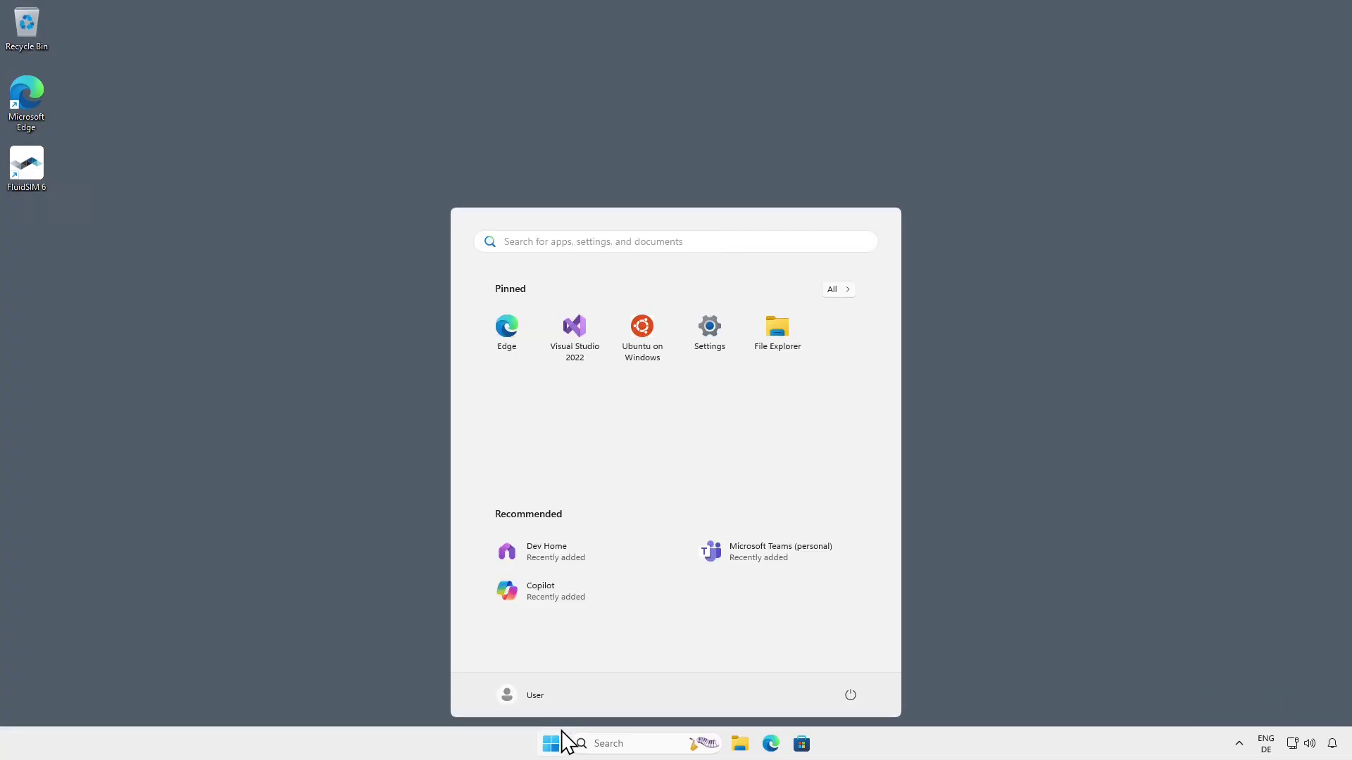
{"action": "type", "text": "license manag"}
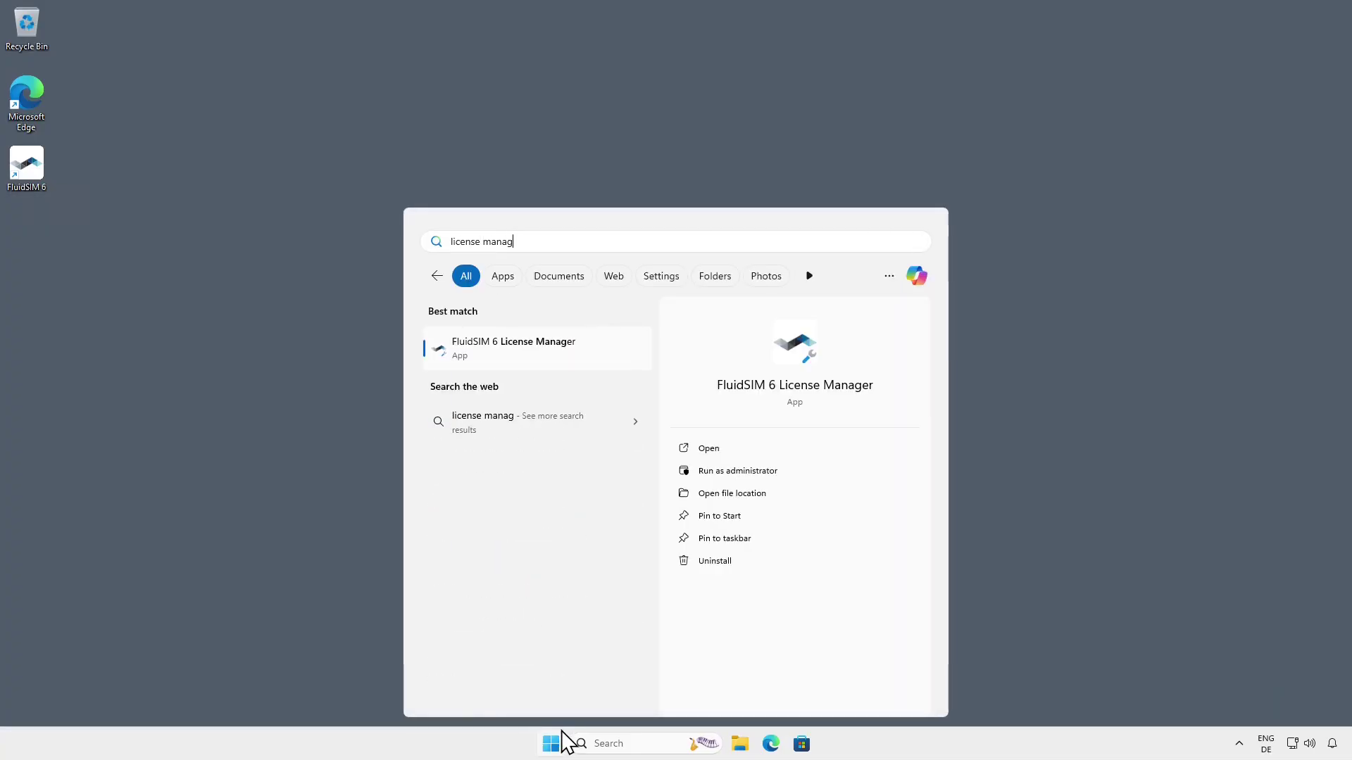
{"action": "type", "text": "er"}
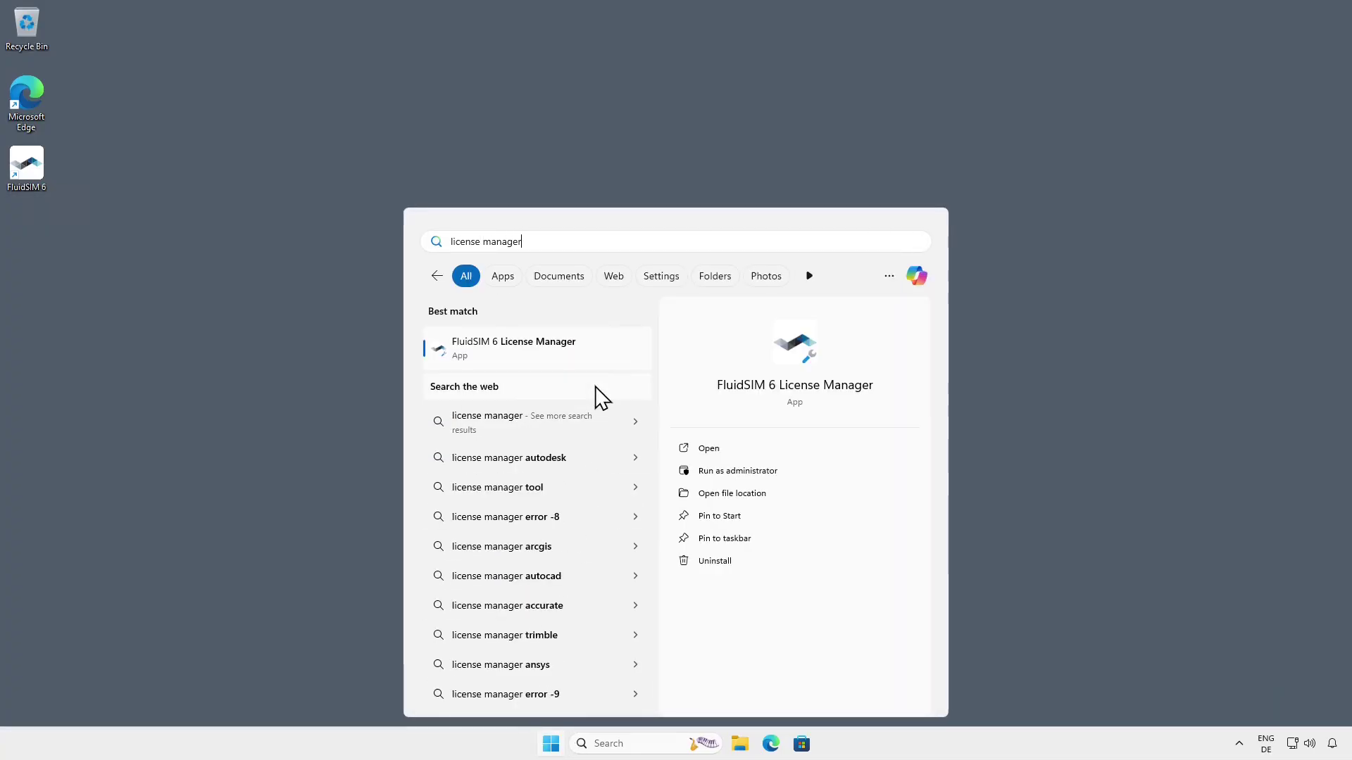
{"action": "left_click", "coordinate": [603, 355]}
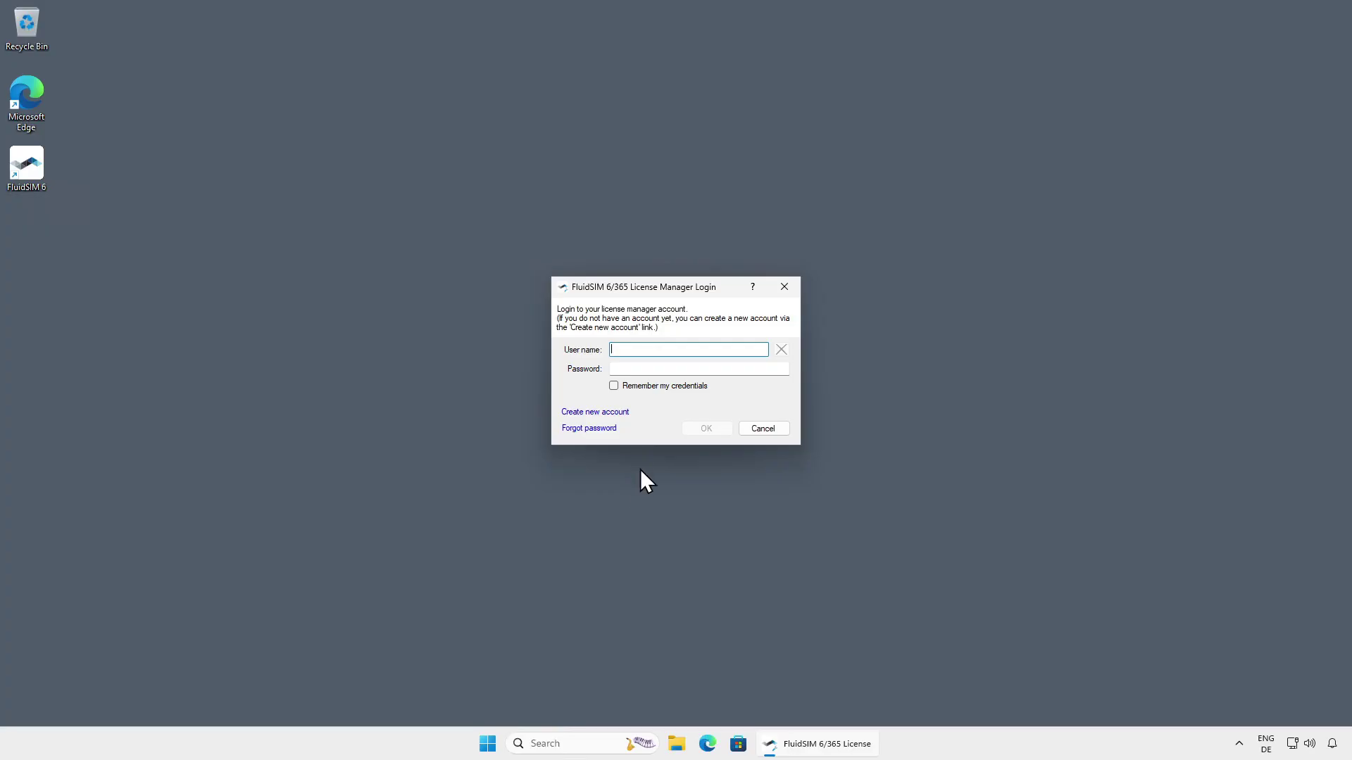
Create account 'Magrathea-Technical-College' with a confirmed password and the pasted demo ticket number
{"action": "left_click", "coordinate": [623, 413]}
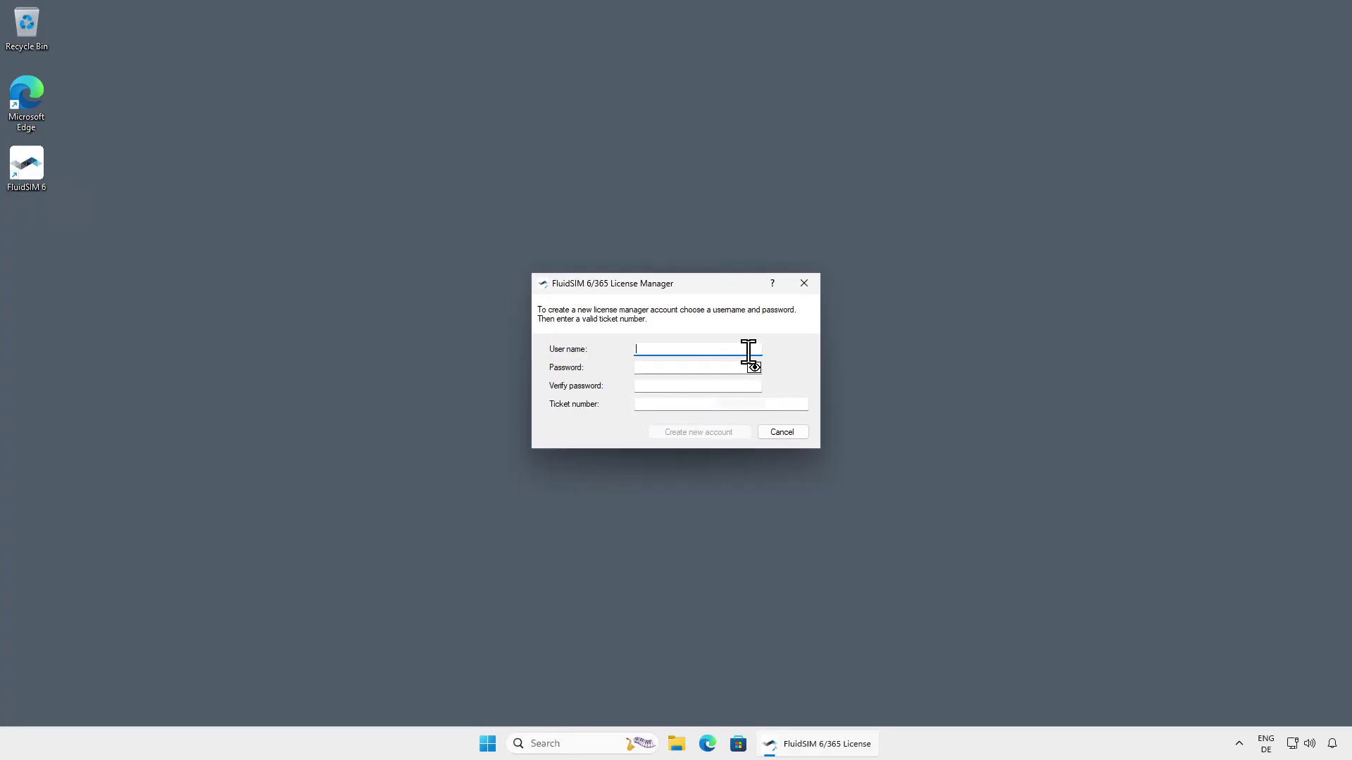
{"action": "type", "text": "Mag"}
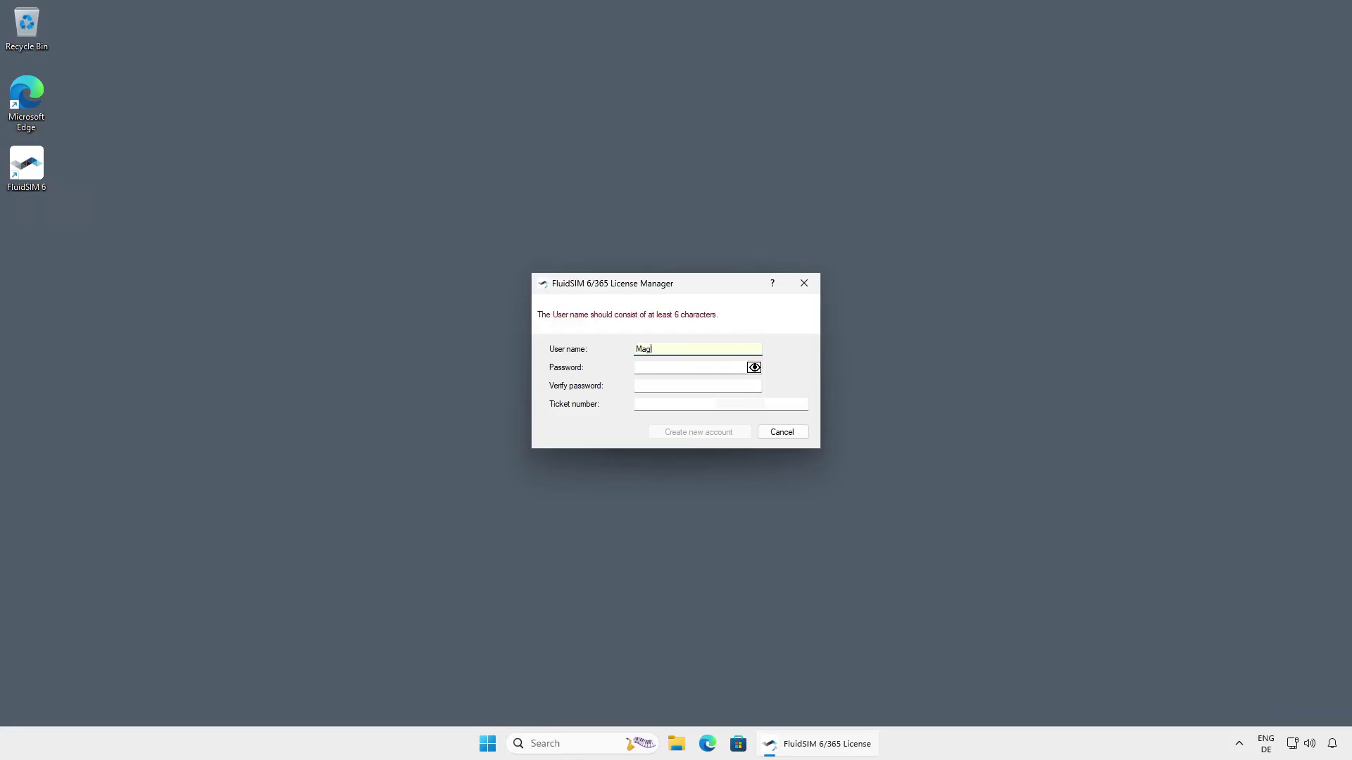
{"action": "type", "text": "rathea-"}
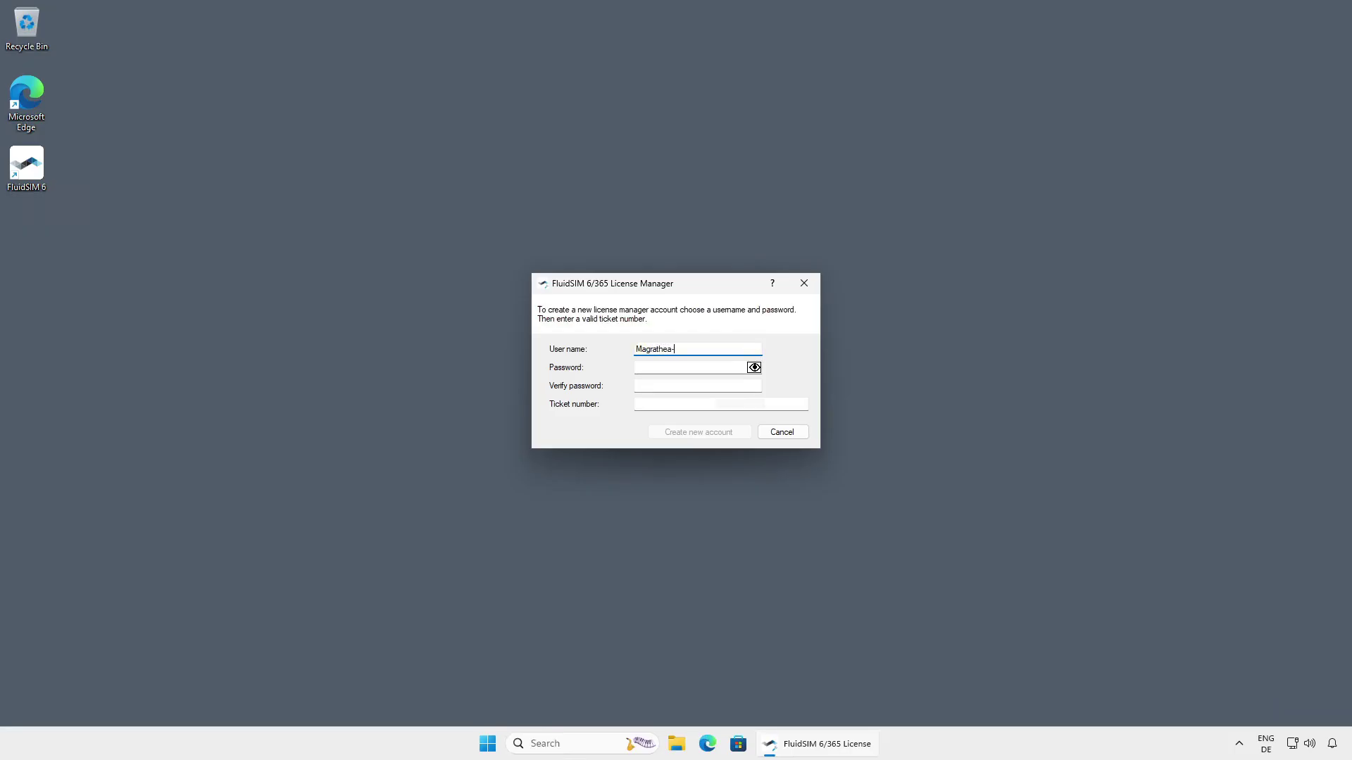
{"action": "type", "text": "Technical-College"}
{"action": "left_click", "coordinate": [733, 366]}
{"action": "type", "text": "•"}
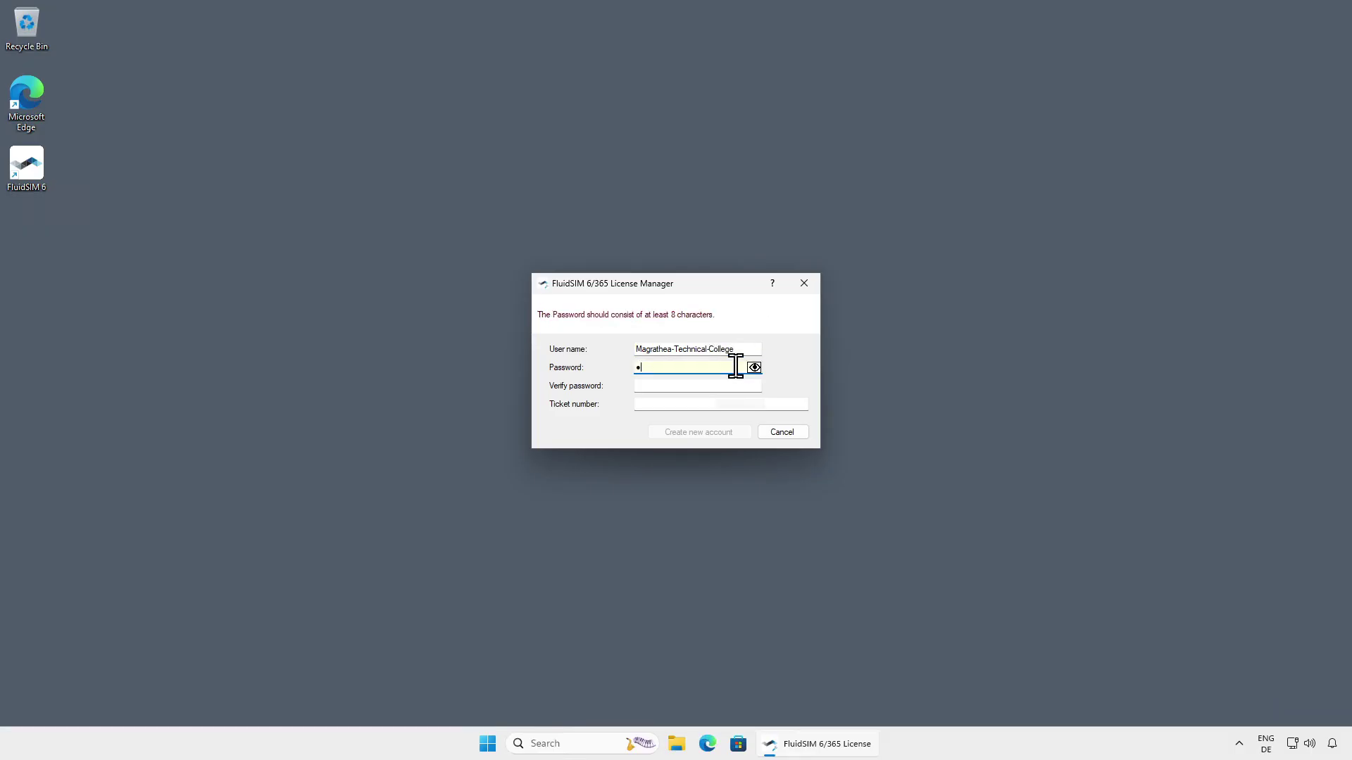
{"action": "type", "text": "••••••••••"}
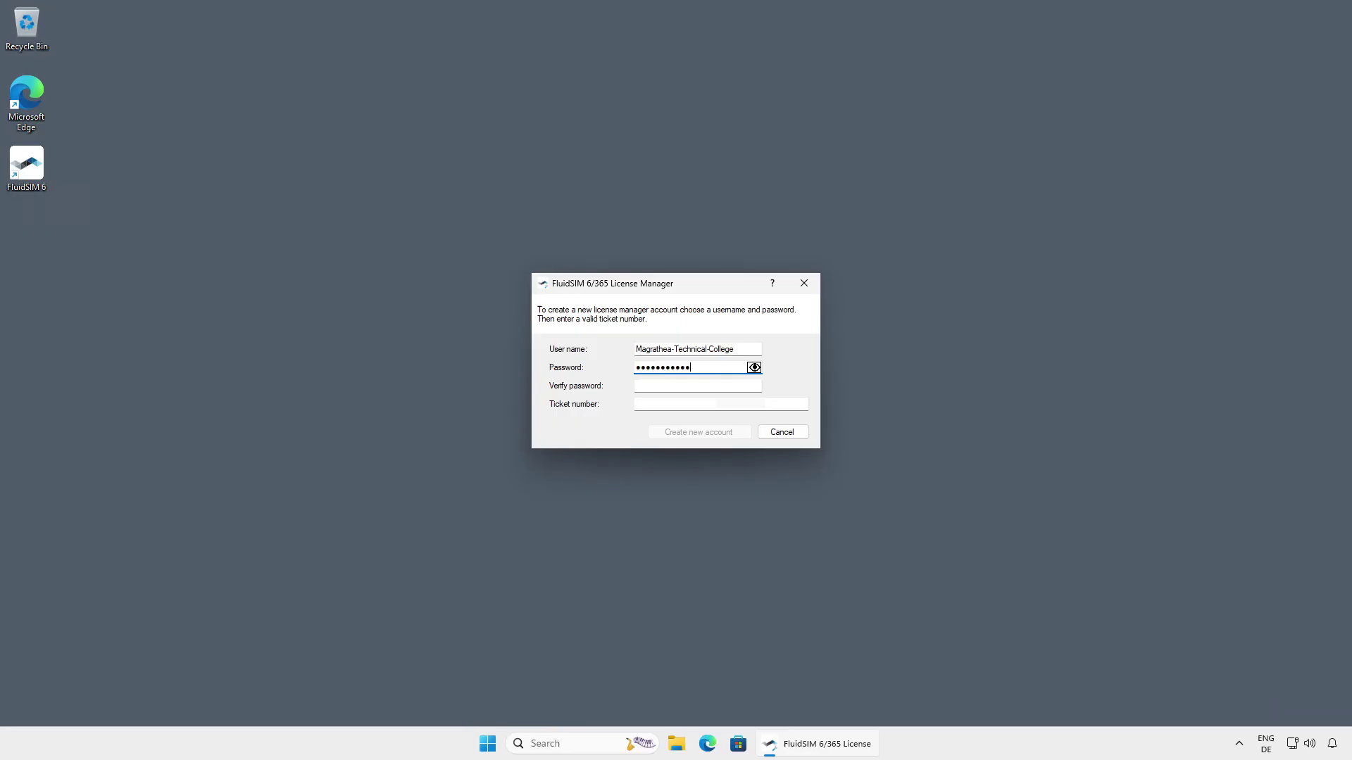
{"action": "type", "text": "•"}
{"action": "left_click", "coordinate": [731, 386]}
{"action": "type", "text": "•••••••••"}
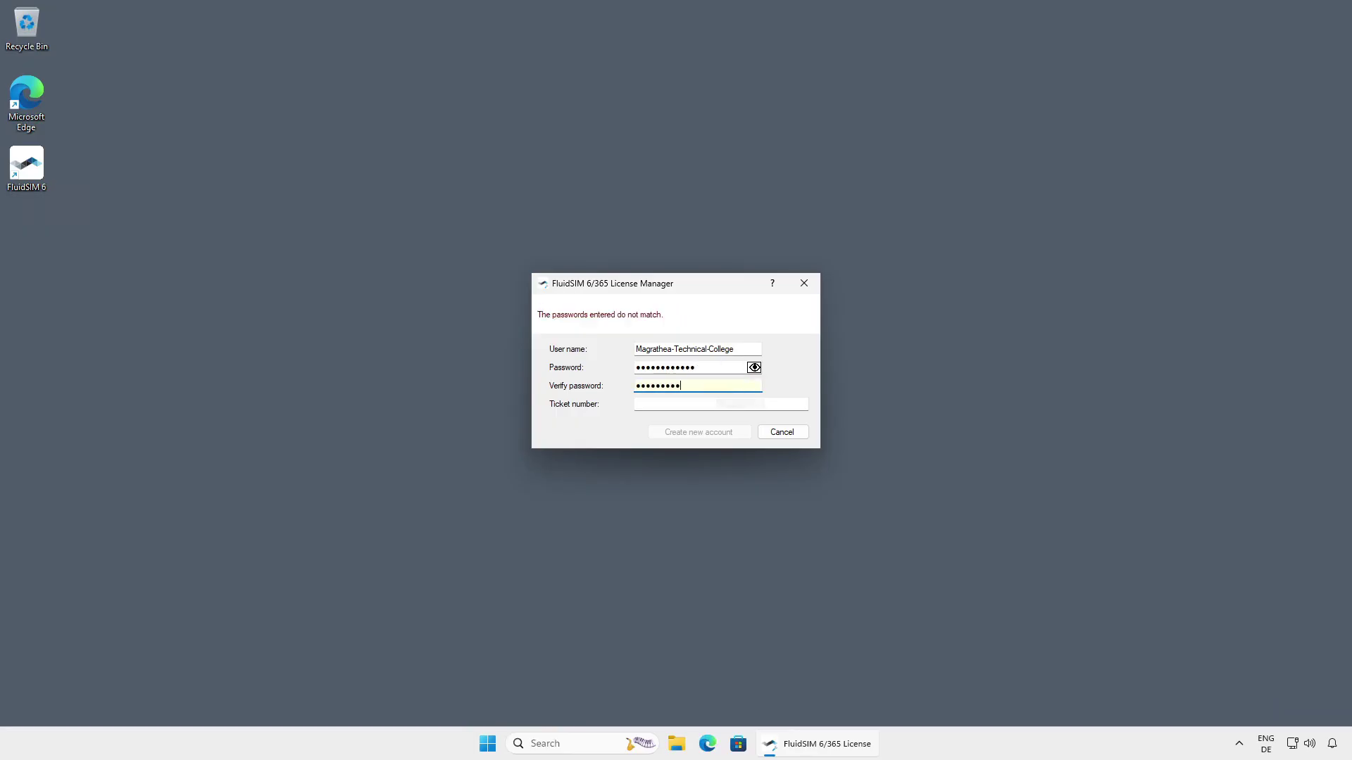
{"action": "type", "text": "•••"}
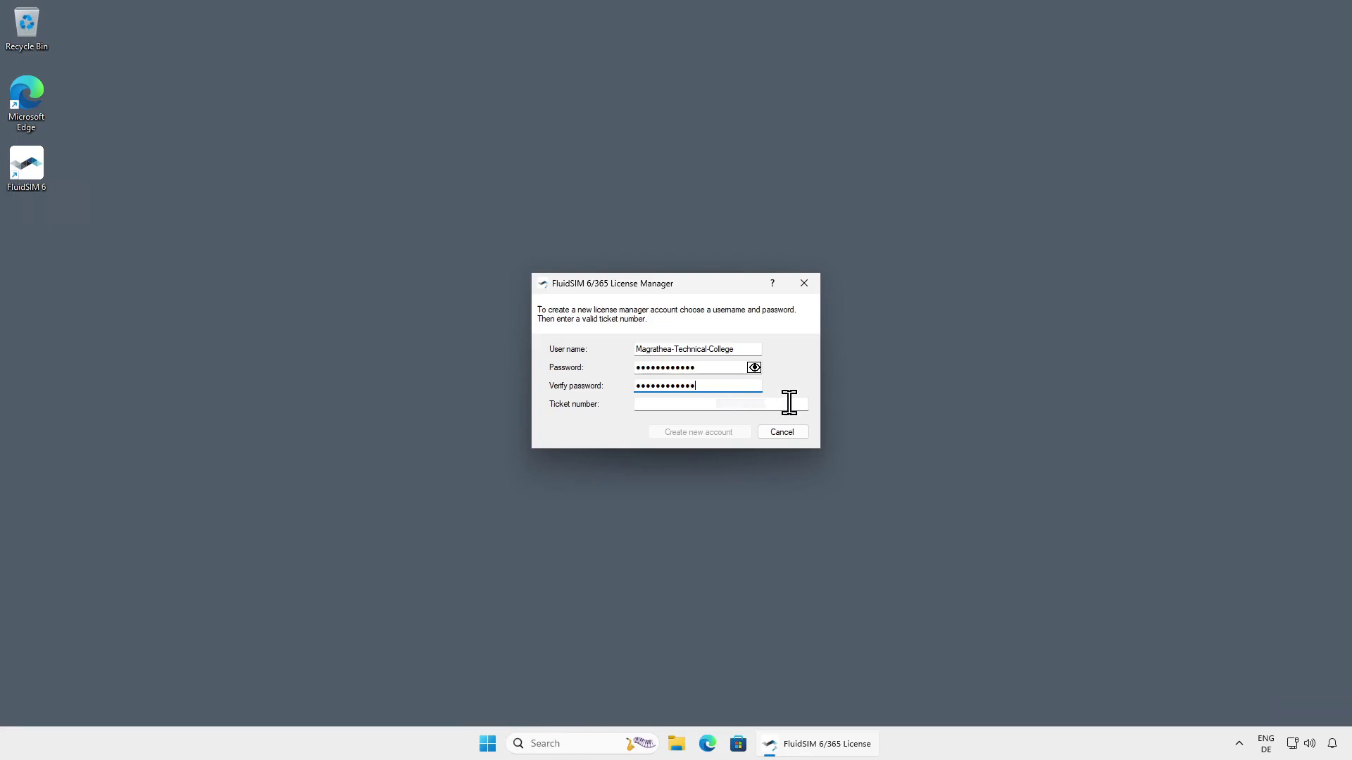
{"action": "left_click", "coordinate": [788, 403]}
{"action": "key", "text": "ctrl+v"}
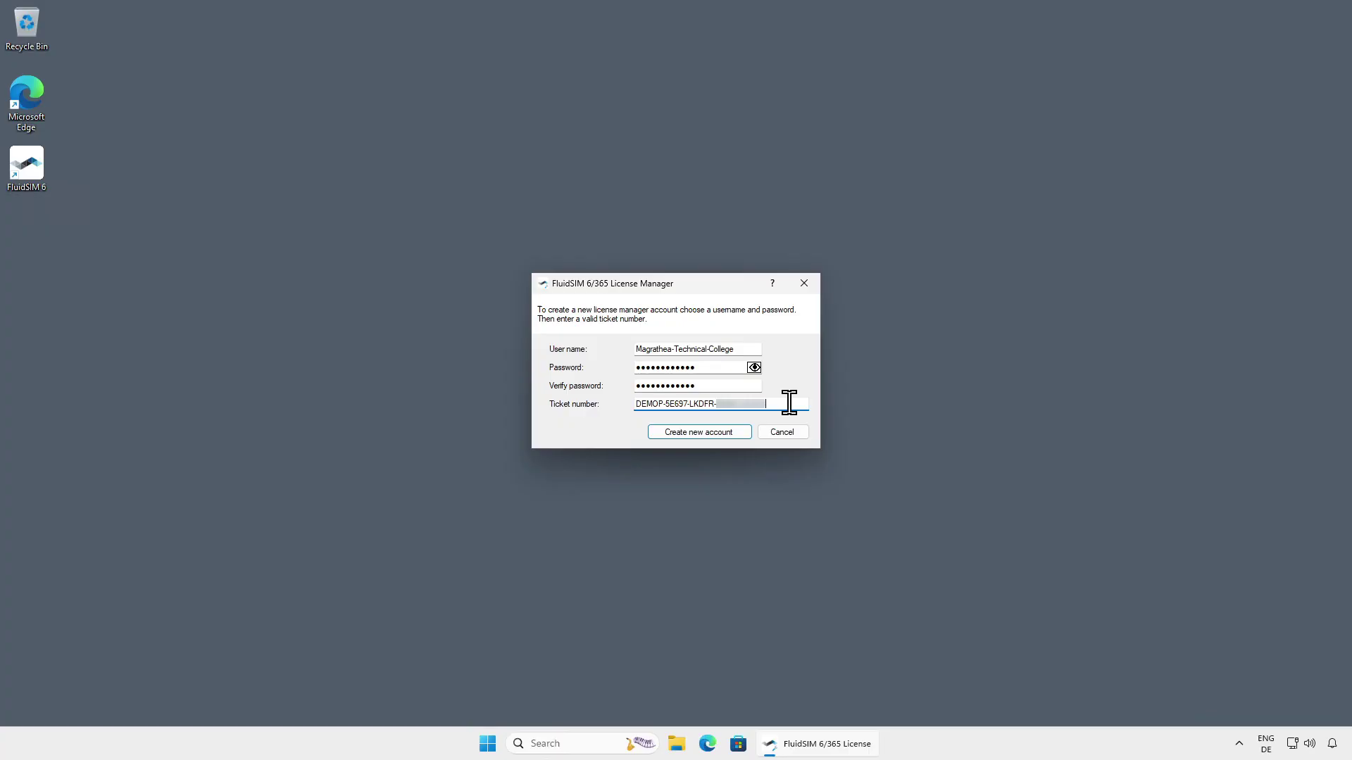
{"action": "left_click", "coordinate": [740, 432]}
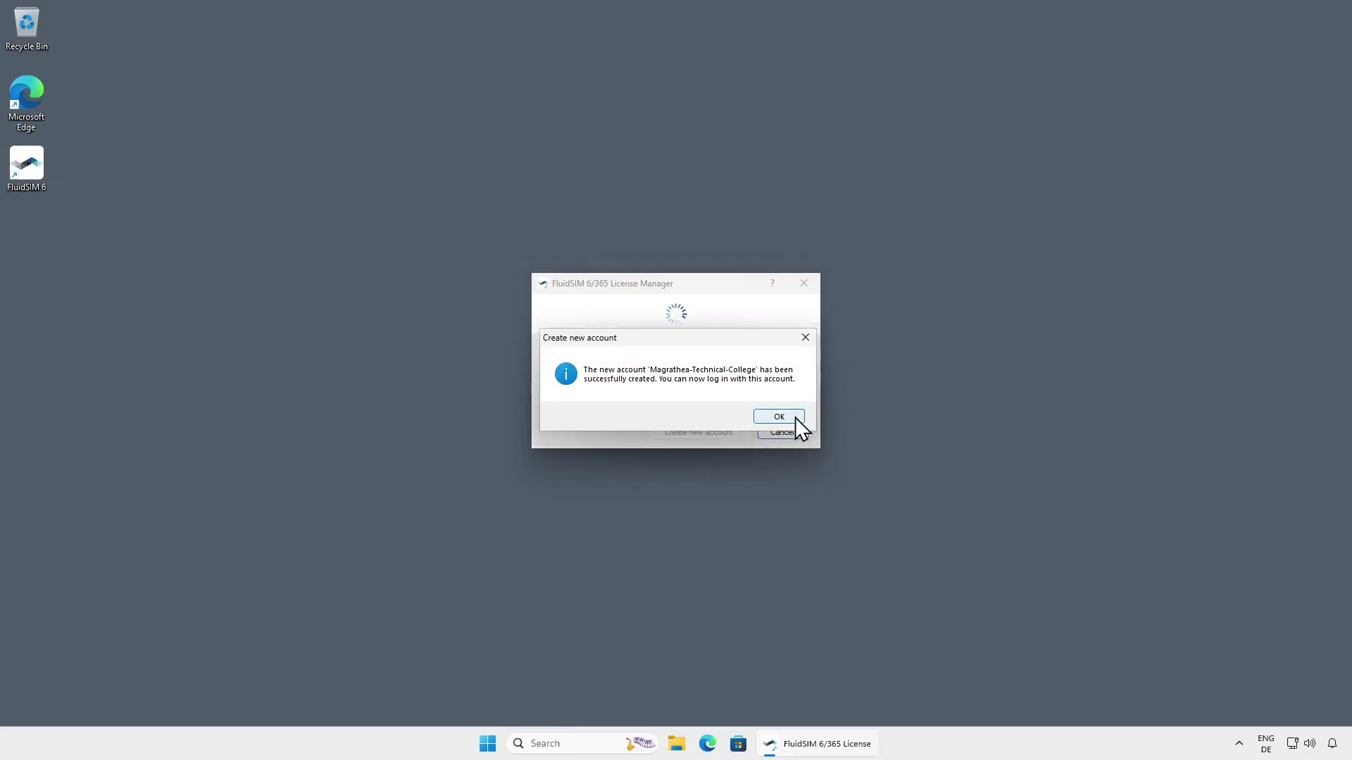
Dismiss the account-created message and log in with 'Remember my credentials' ticked
{"action": "left_click", "coordinate": [798, 418]}
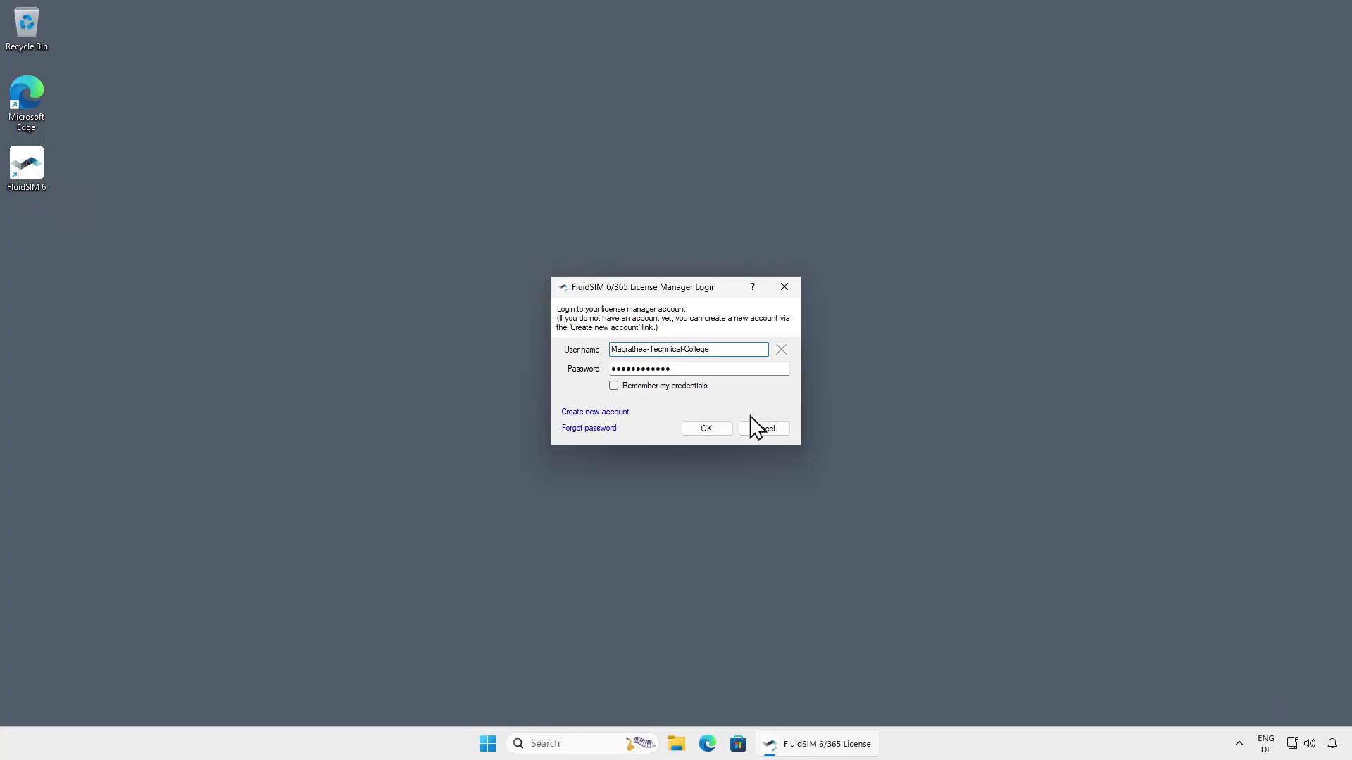
{"action": "left_click", "coordinate": [647, 387]}
{"action": "left_click", "coordinate": [724, 426]}
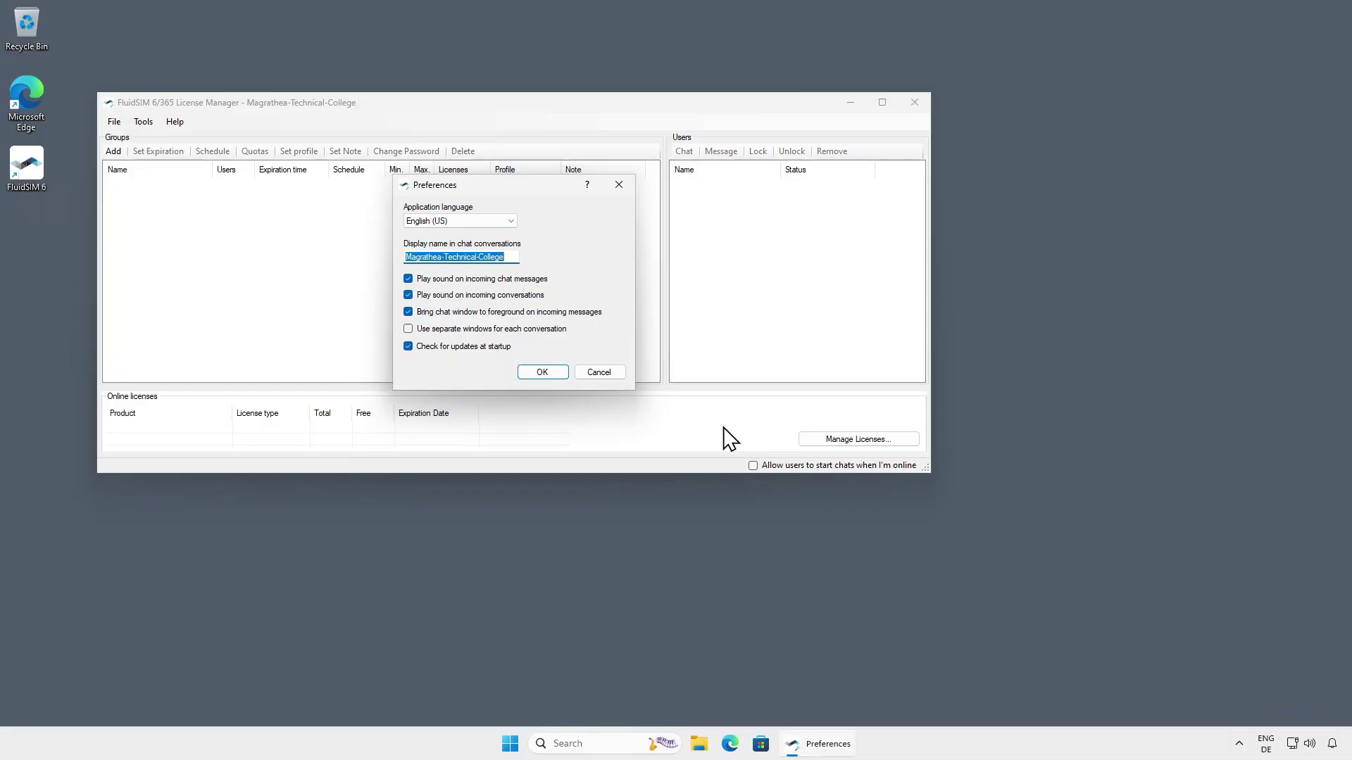
Close Preferences unchanged to show 10 free FluidSIM 365 Pneumatics licenses
{"action": "left_click", "coordinate": [555, 374]}
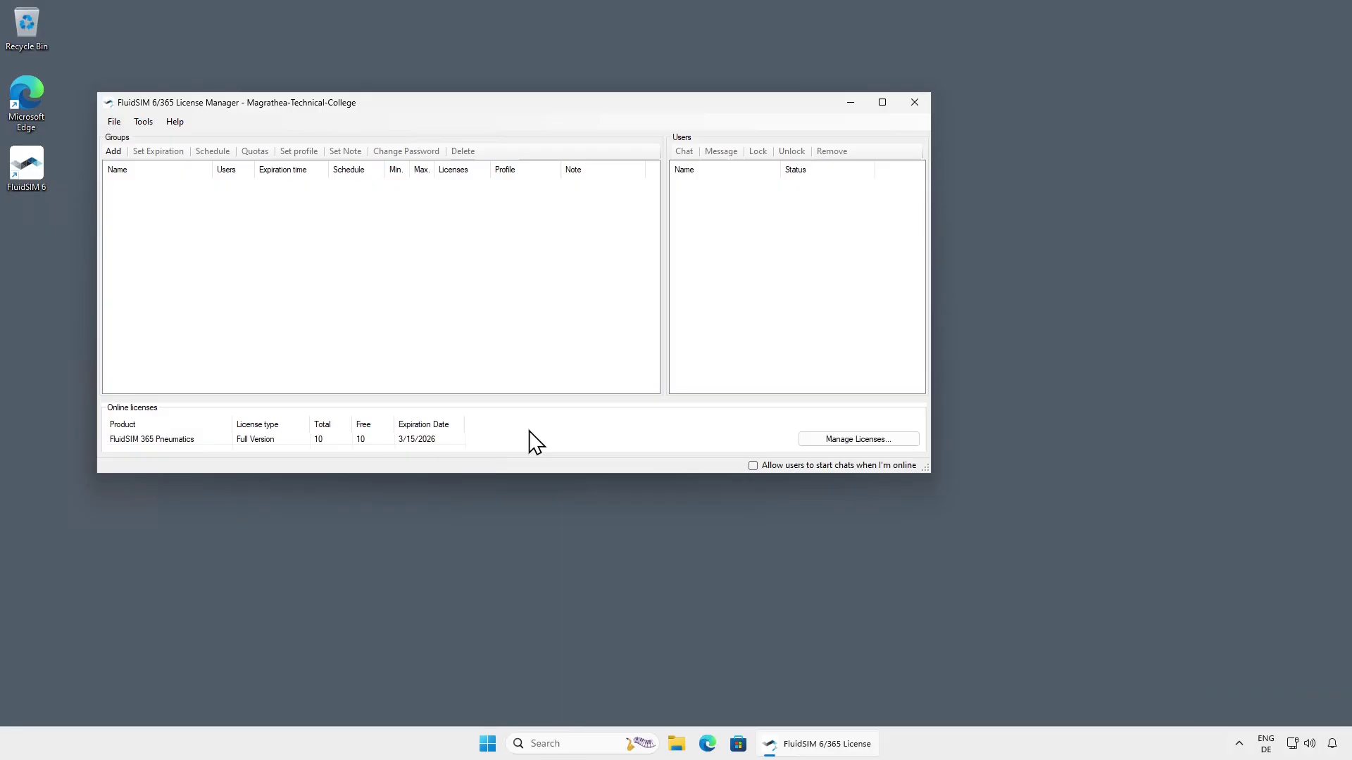
Add a second pasted ticket under Manage Licenses, giving 10 FluidSIM 365 Hydraulics licenses
{"action": "left_click", "coordinate": [904, 448]}
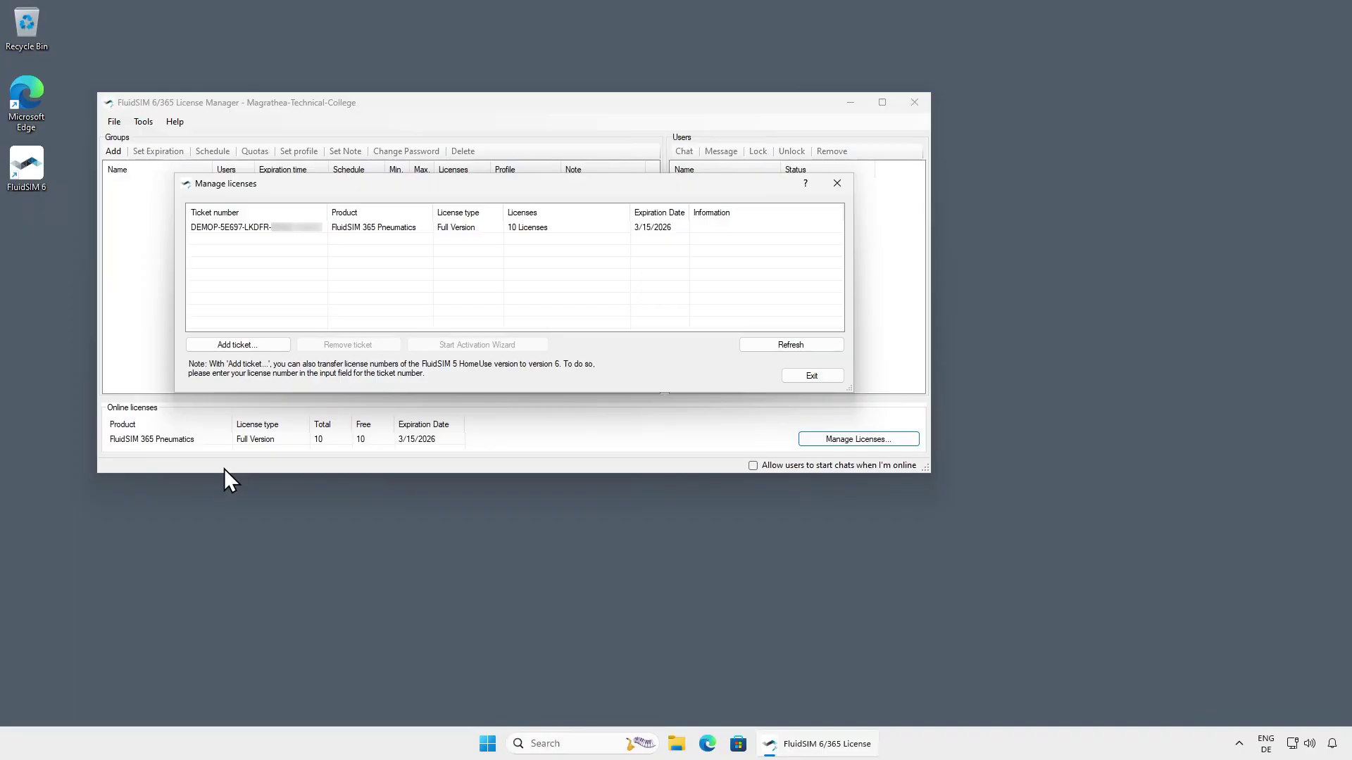
{"action": "left_click", "coordinate": [280, 346]}
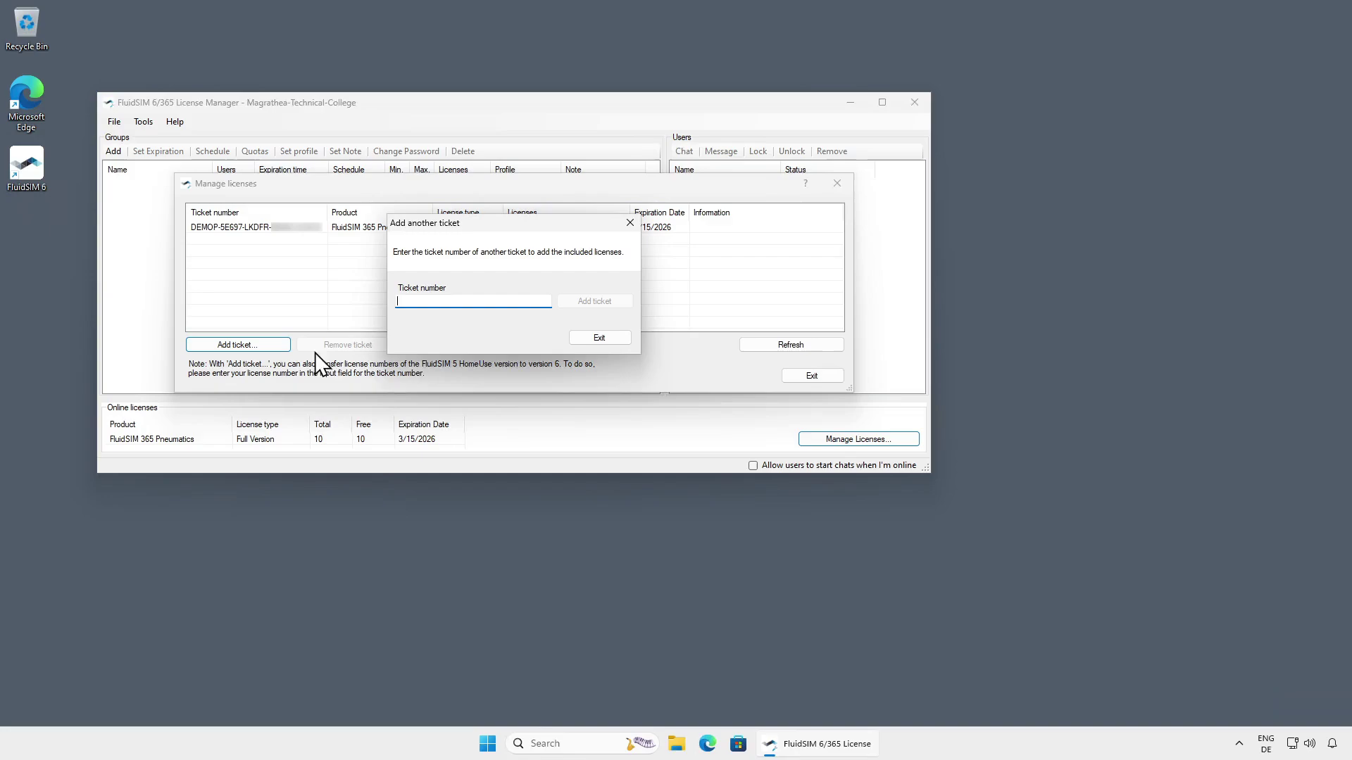
{"action": "key", "text": "ctrl+v"}
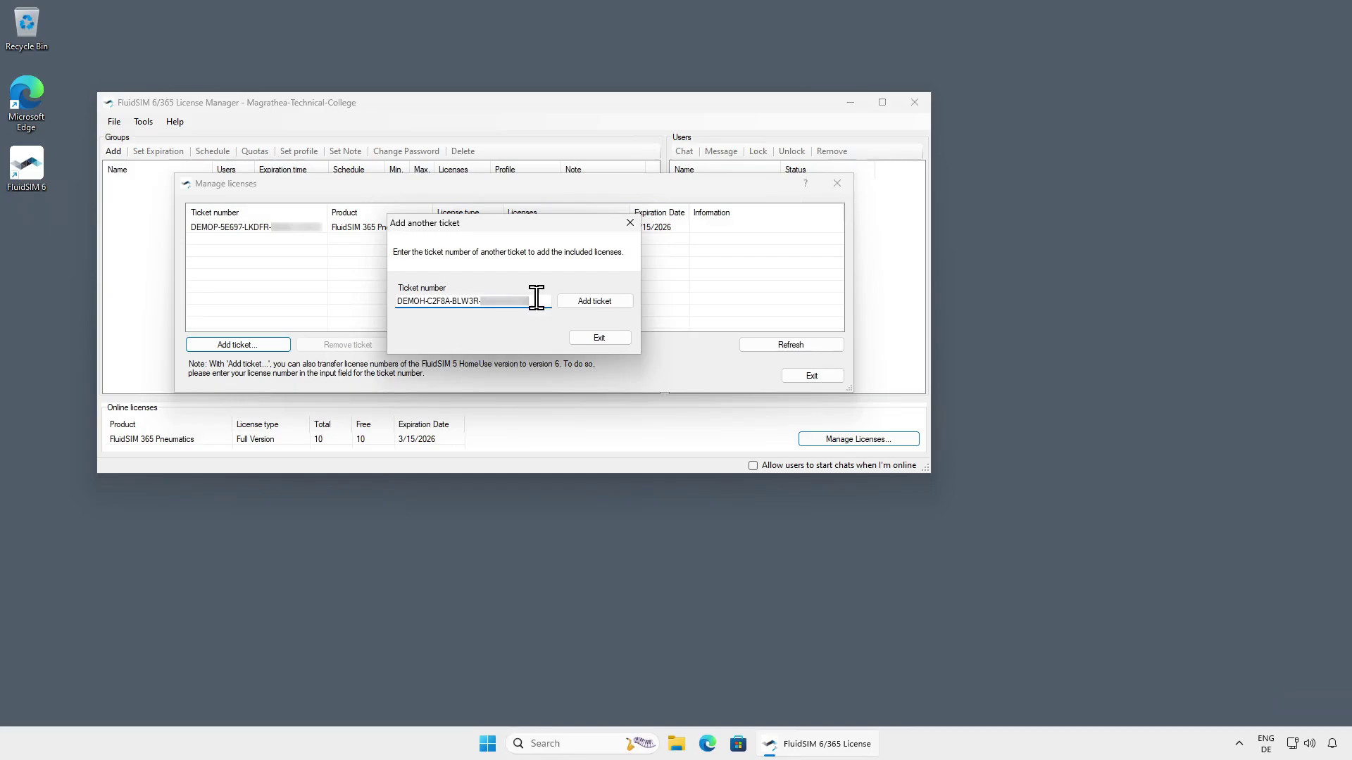
{"action": "left_click", "coordinate": [622, 303]}
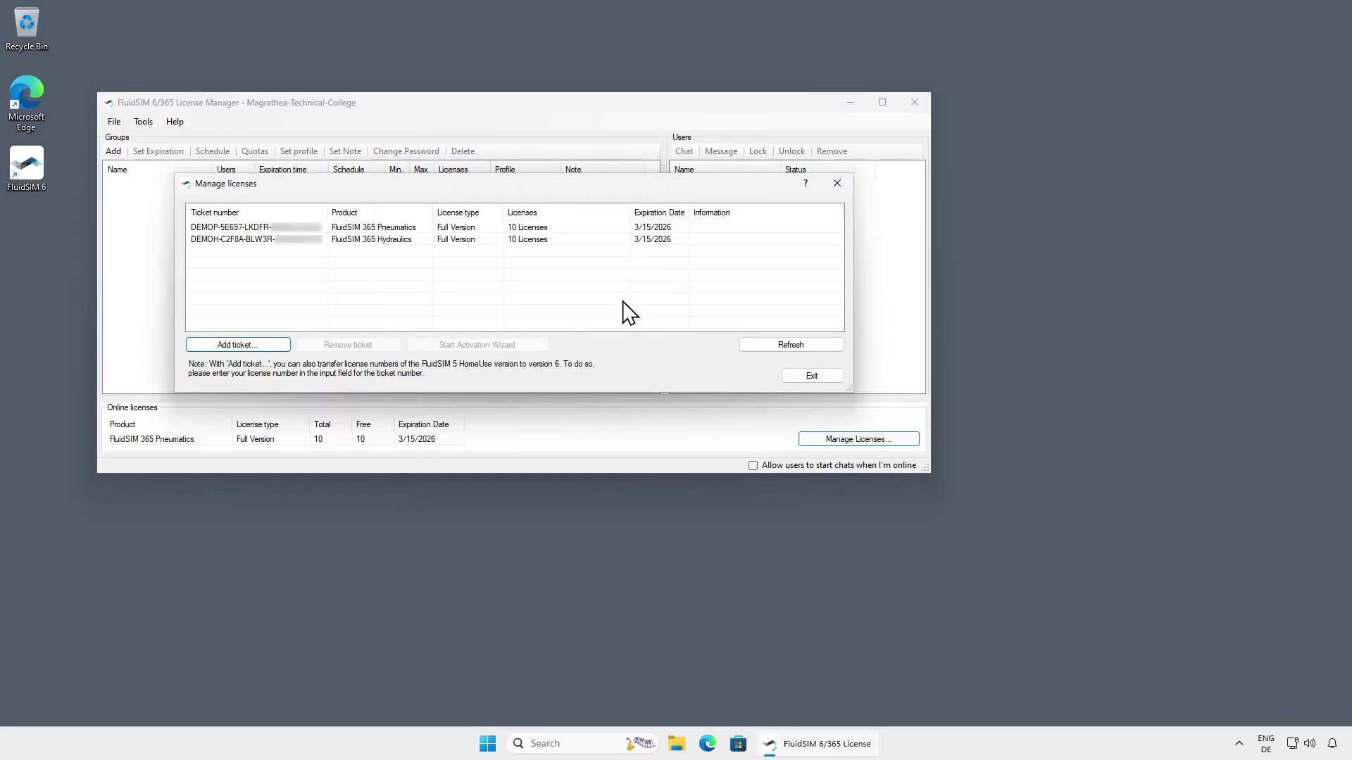
{"action": "left_click", "coordinate": [817, 380]}
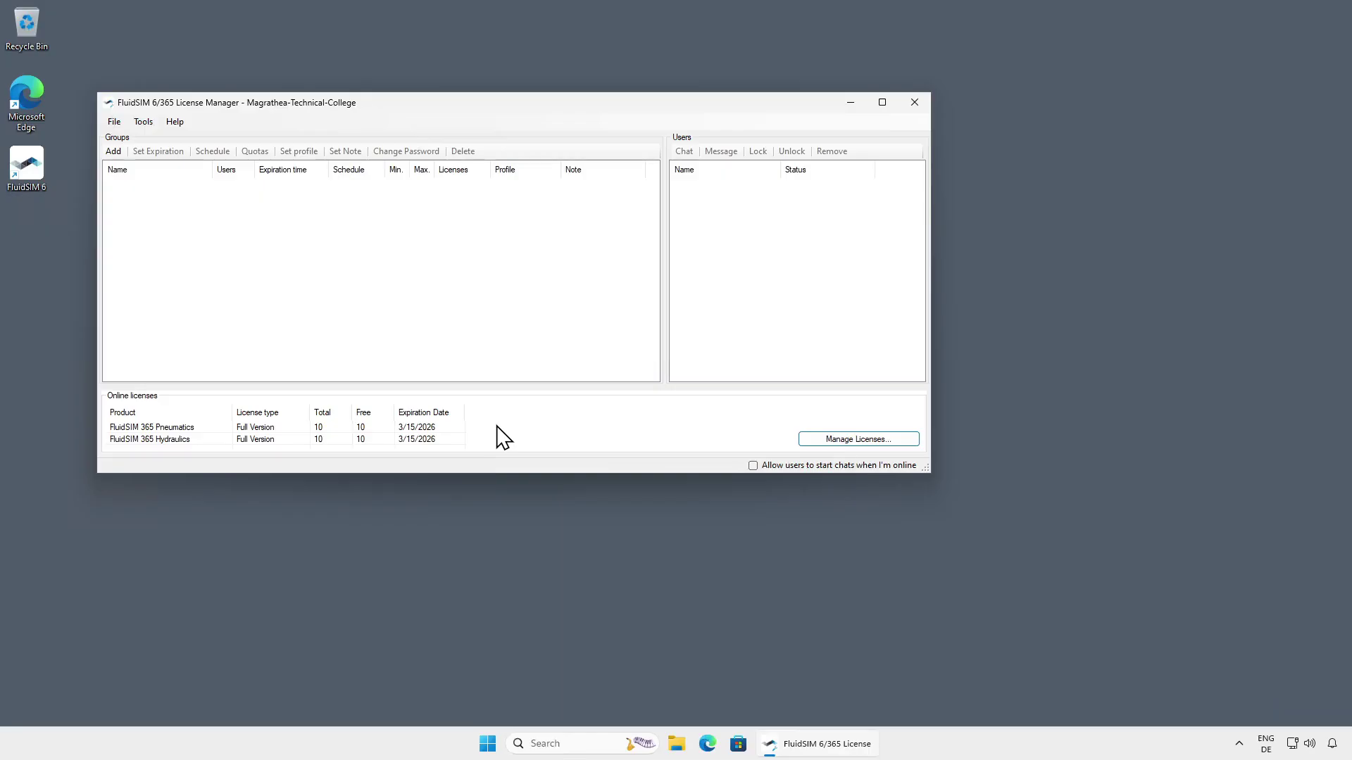
Create group 'Tutorial-Video' with a checked group password, then open the FluidSIM Web login in Edge
{"action": "left_click", "coordinate": [113, 151]}
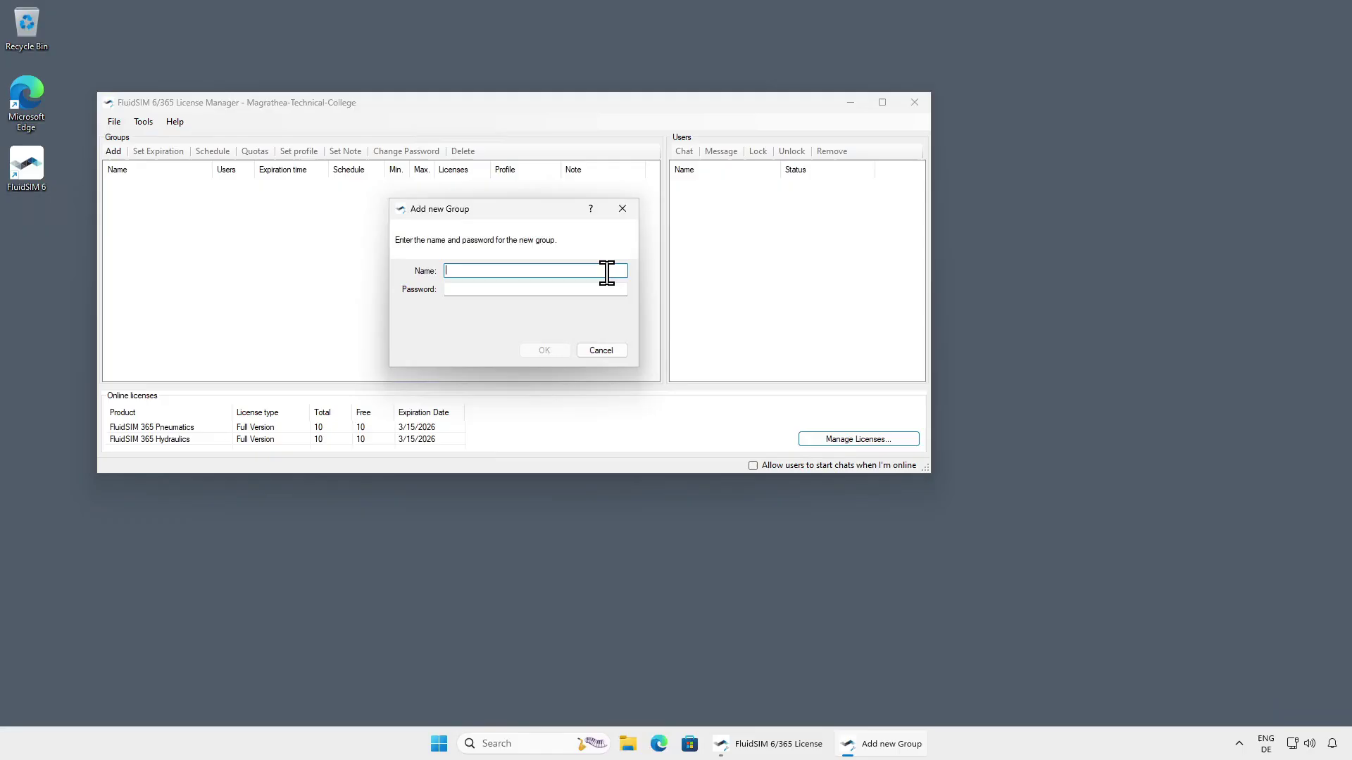
{"action": "type", "text": "Tutorial-Video"}
{"action": "left_click", "coordinate": [589, 288]}
{"action": "type", "text": "12"}
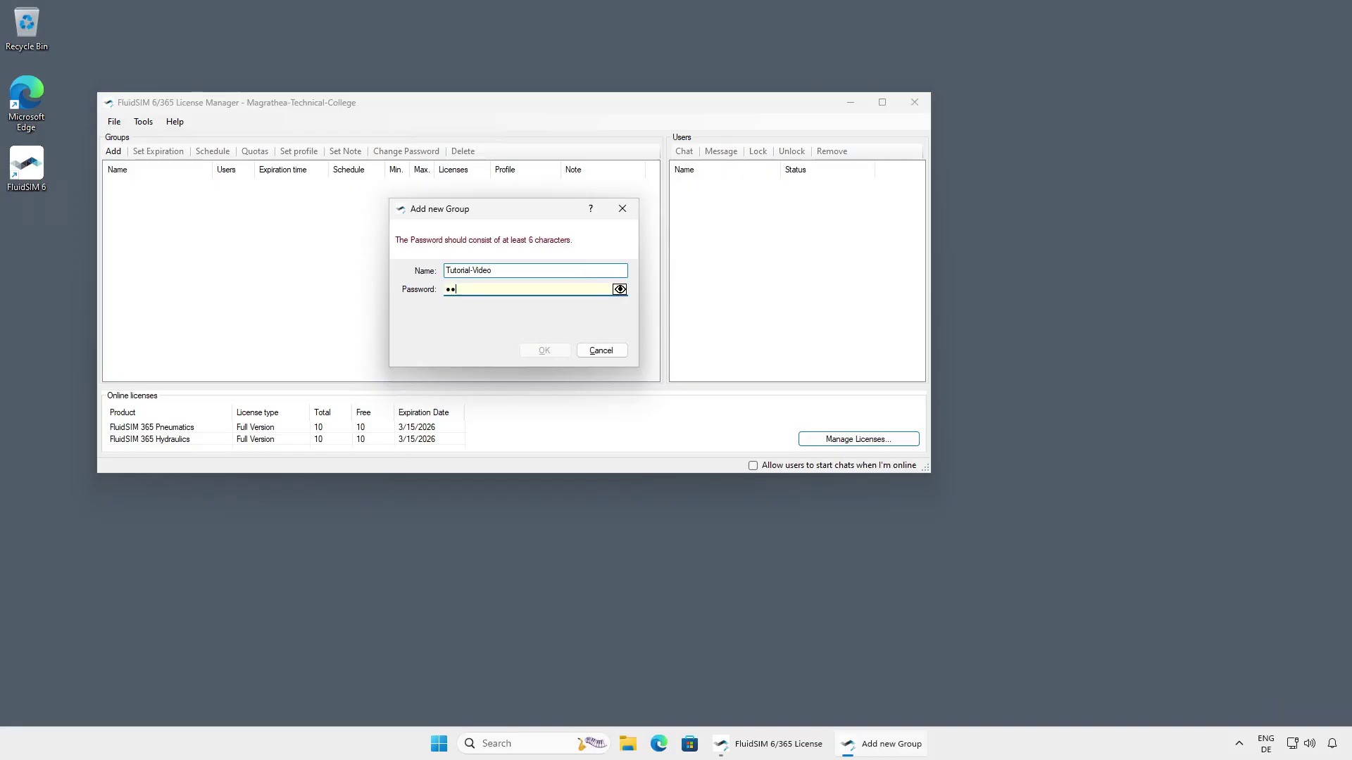
{"action": "type", "text": "345678"}
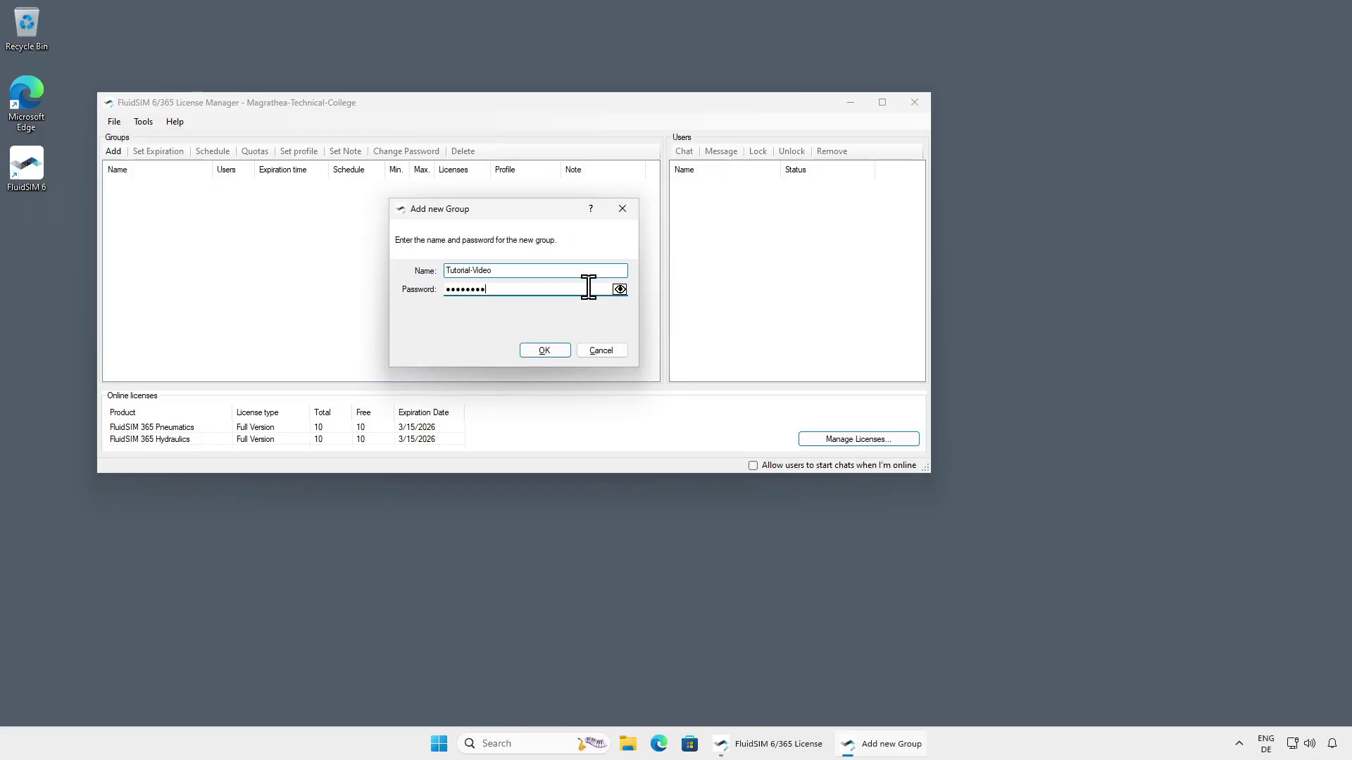
{"action": "left_click", "coordinate": [620, 291]}
{"action": "left_click", "coordinate": [555, 353]}
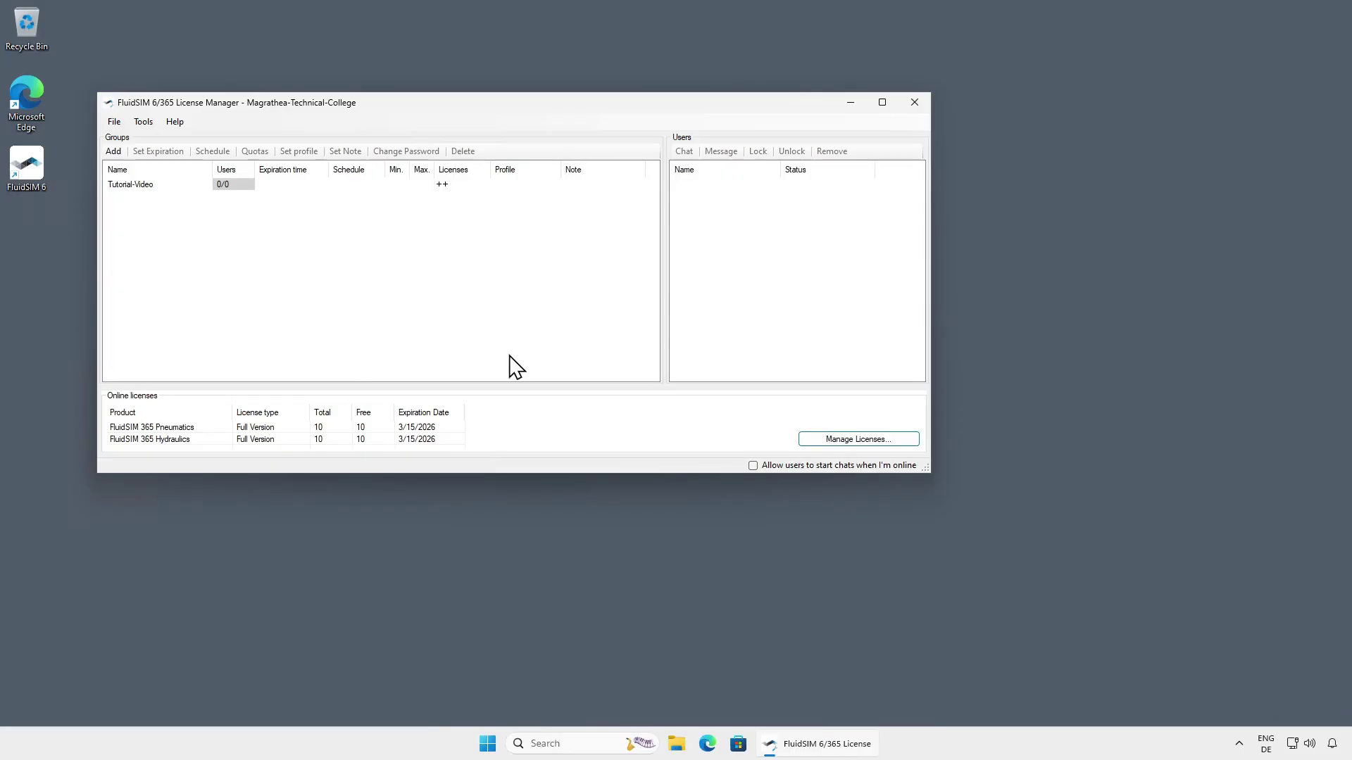
{"action": "double_click", "coordinate": [24, 90]}
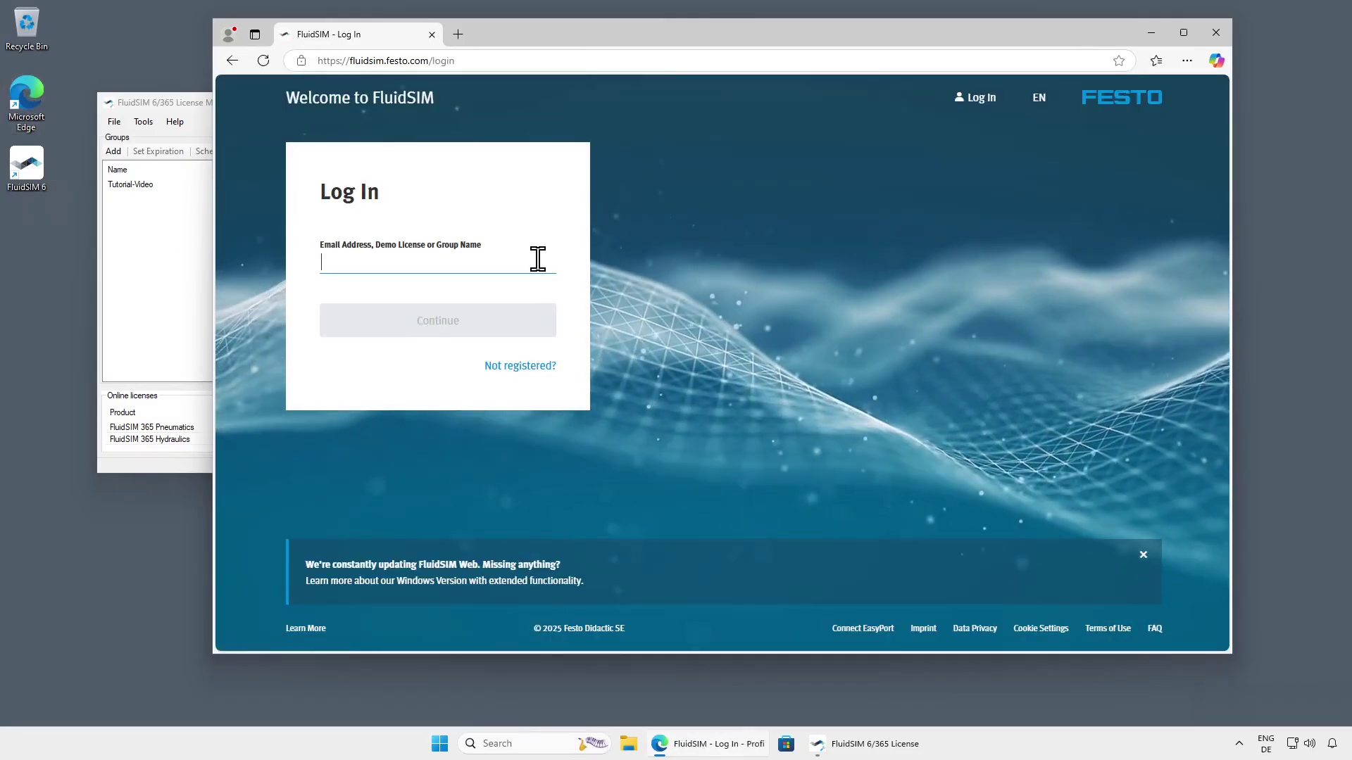
Log into FluidSIM Web as group Tutorial-Video, name Demo-1, with Pneumatics and Hydraulics
{"action": "left_click", "coordinate": [538, 260]}
{"action": "type", "text": "Tutorial-Video"}
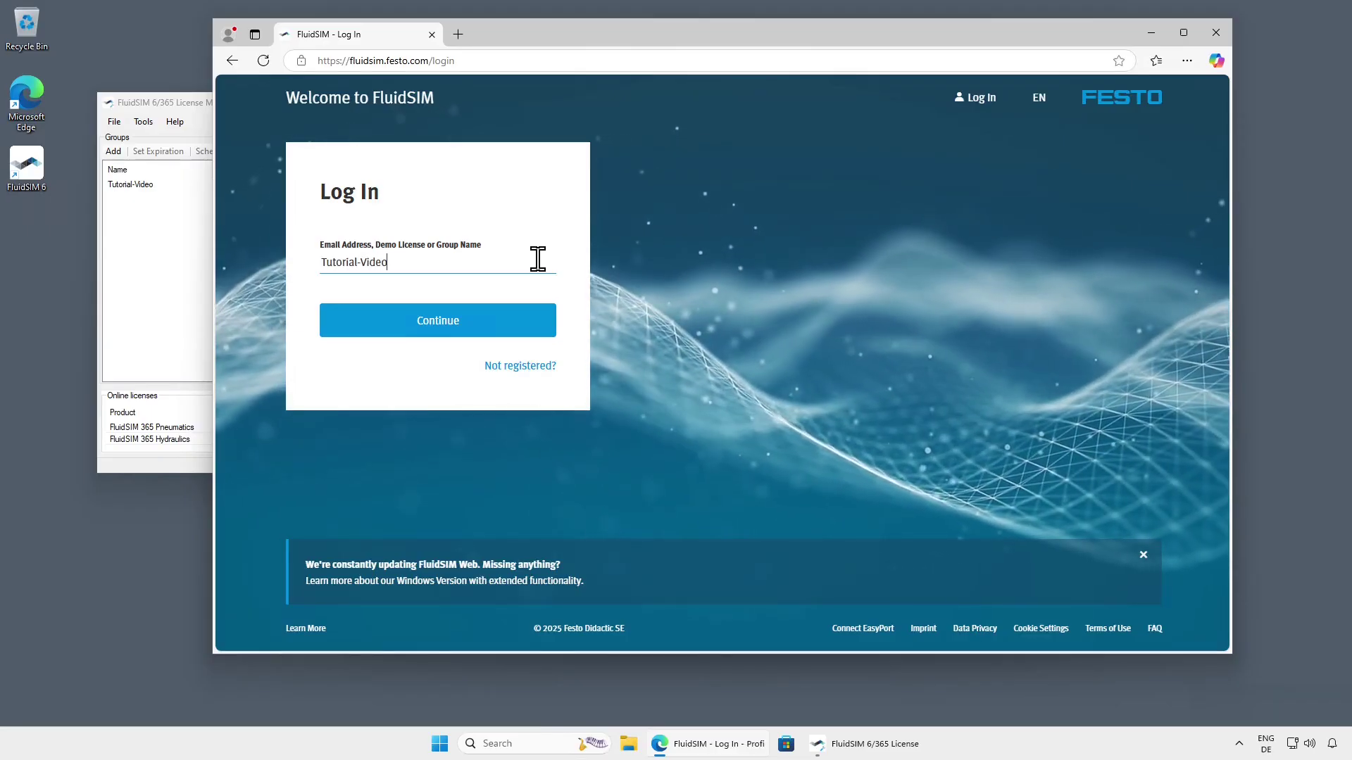
{"action": "left_click", "coordinate": [542, 324]}
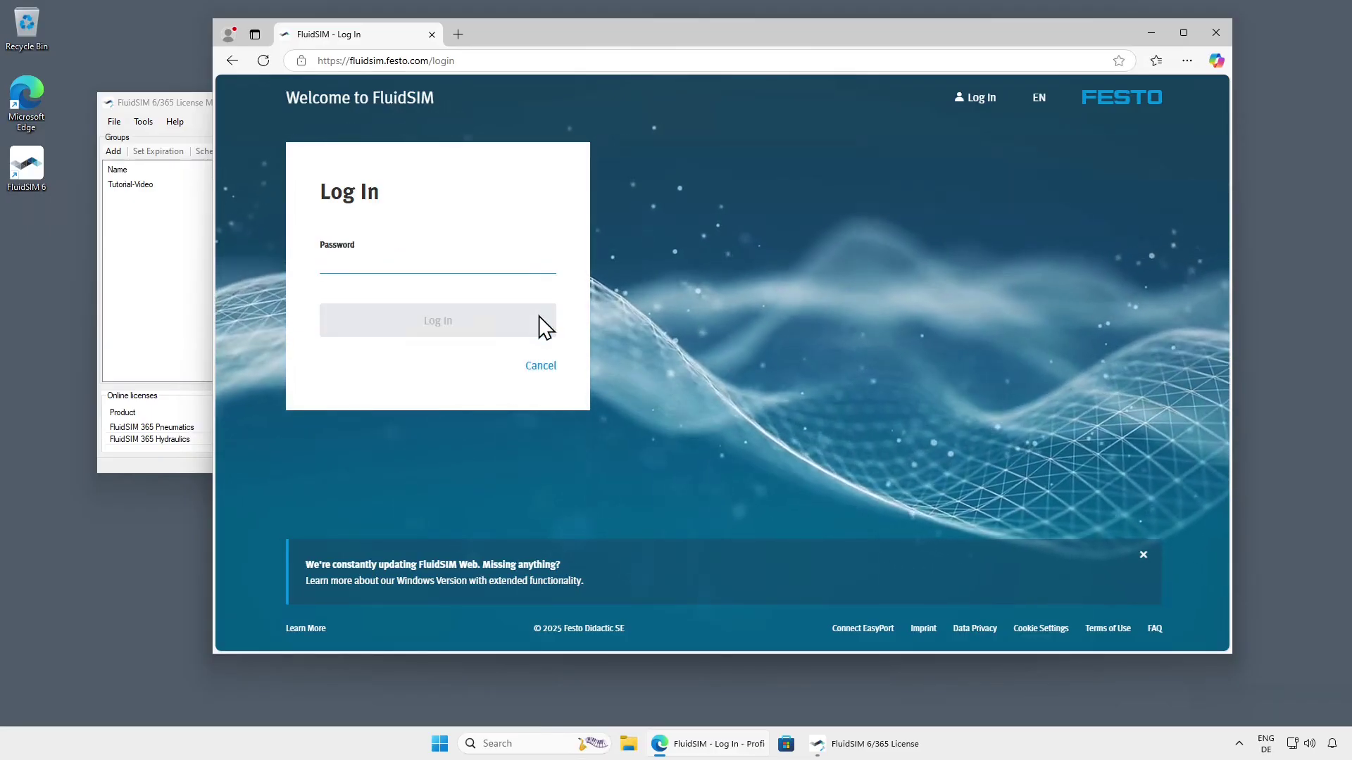
{"action": "type", "text": "********"}
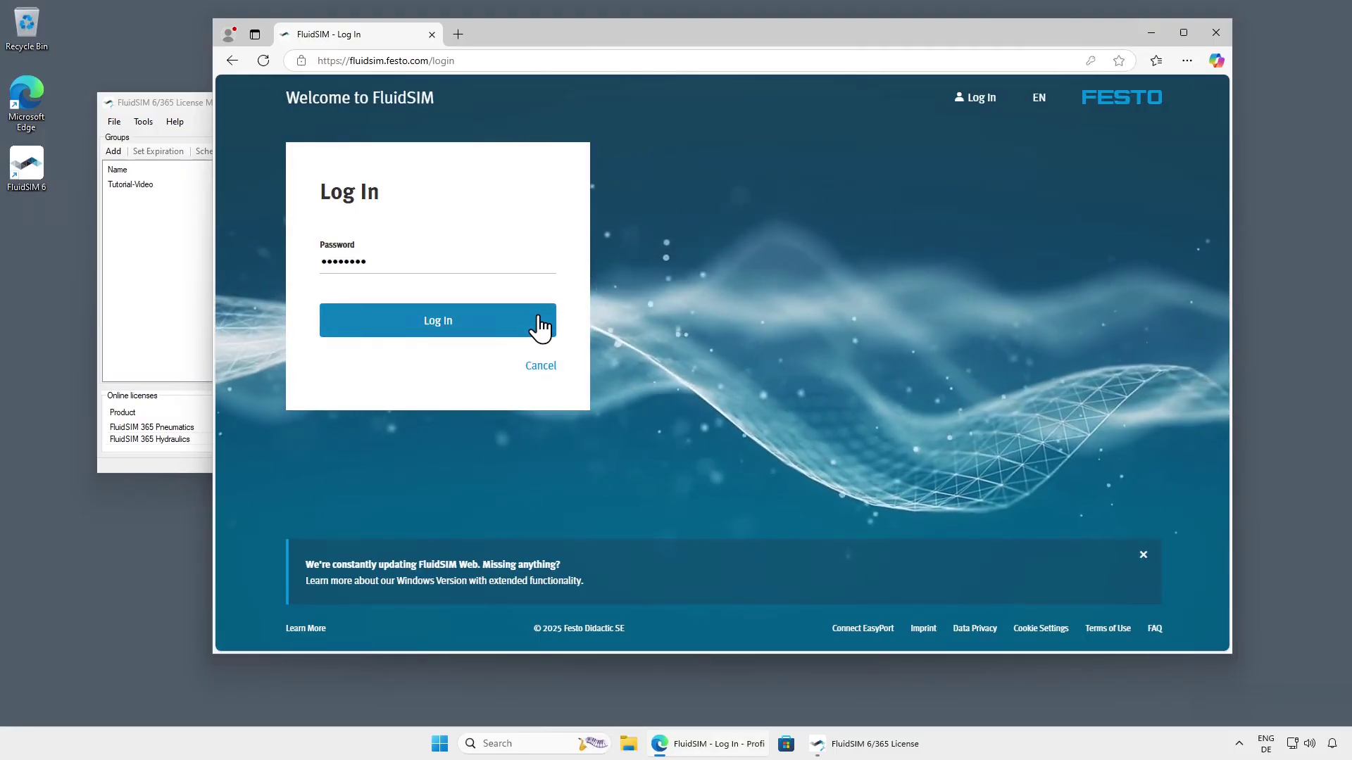
{"action": "left_click", "coordinate": [540, 325]}
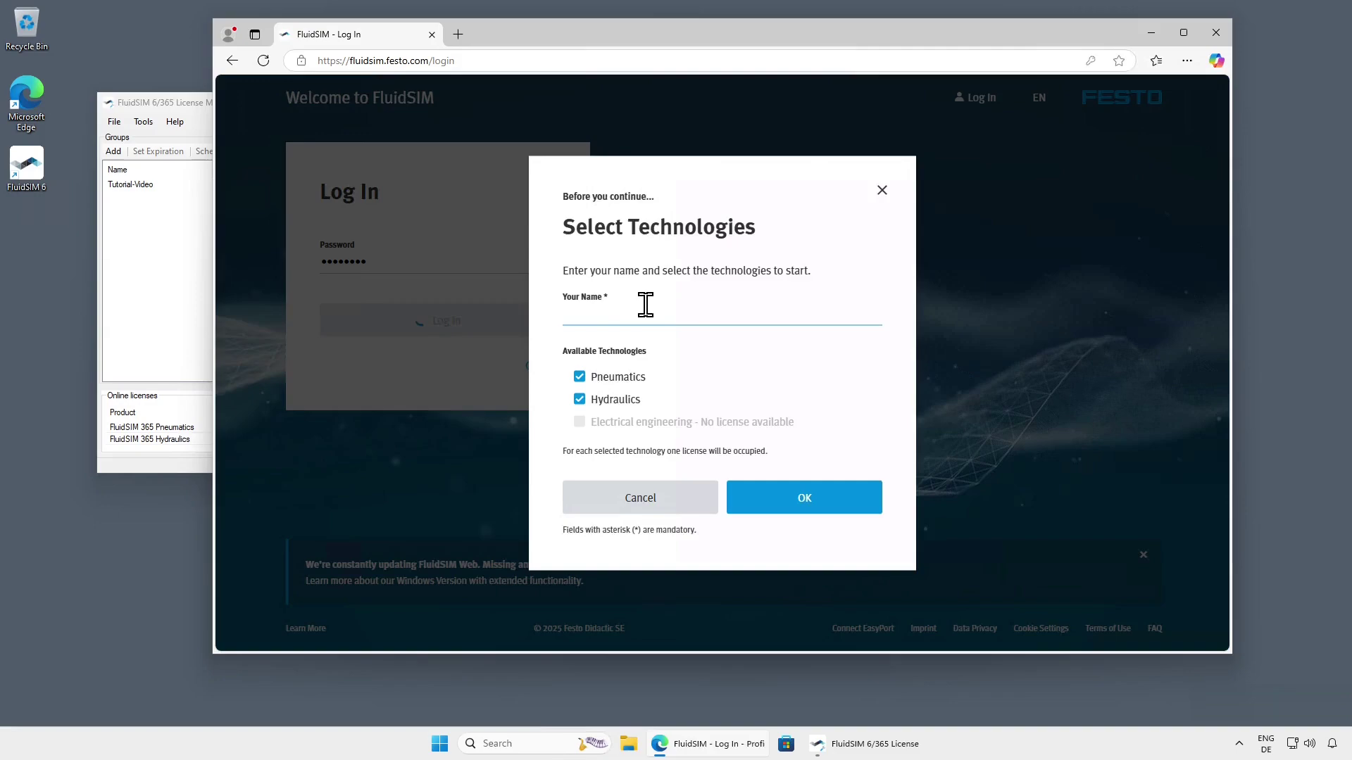
{"action": "type", "text": "Demo-1"}
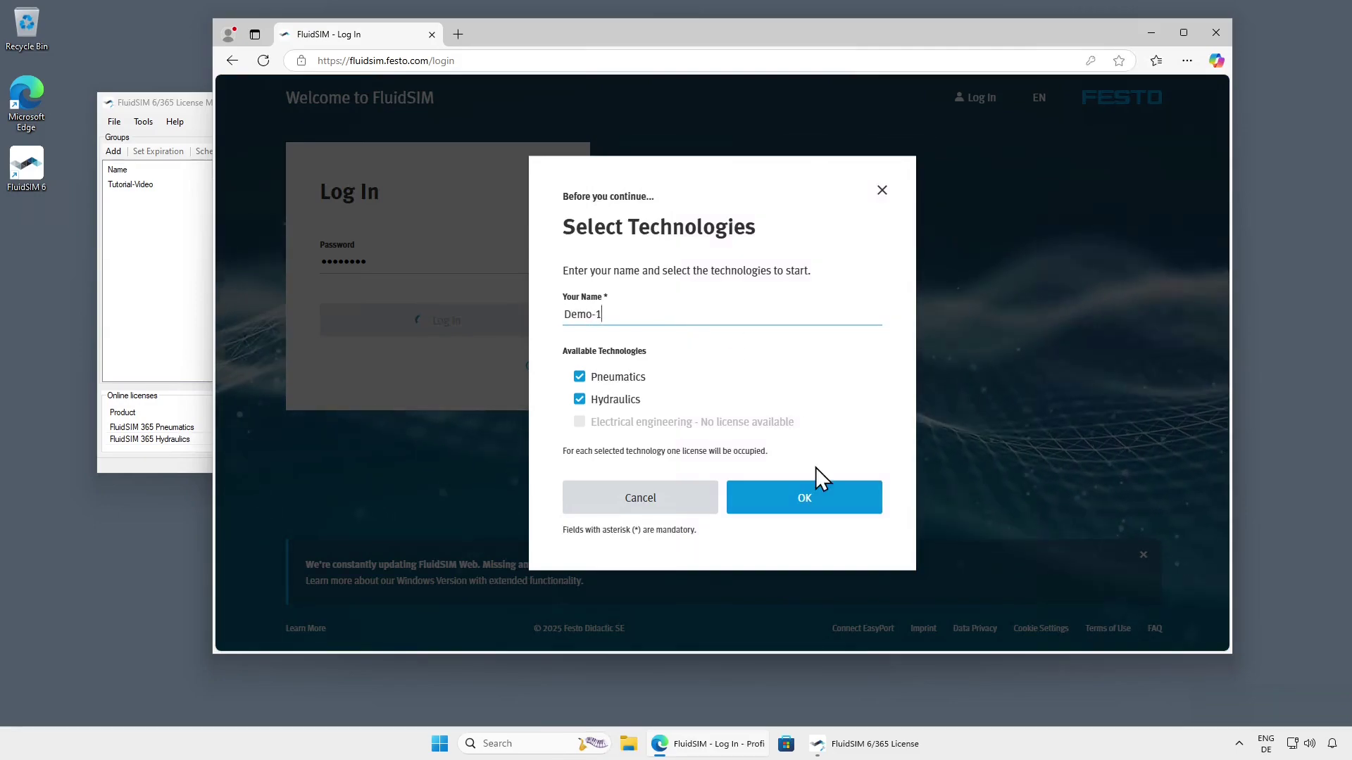
{"action": "left_click", "coordinate": [829, 502]}
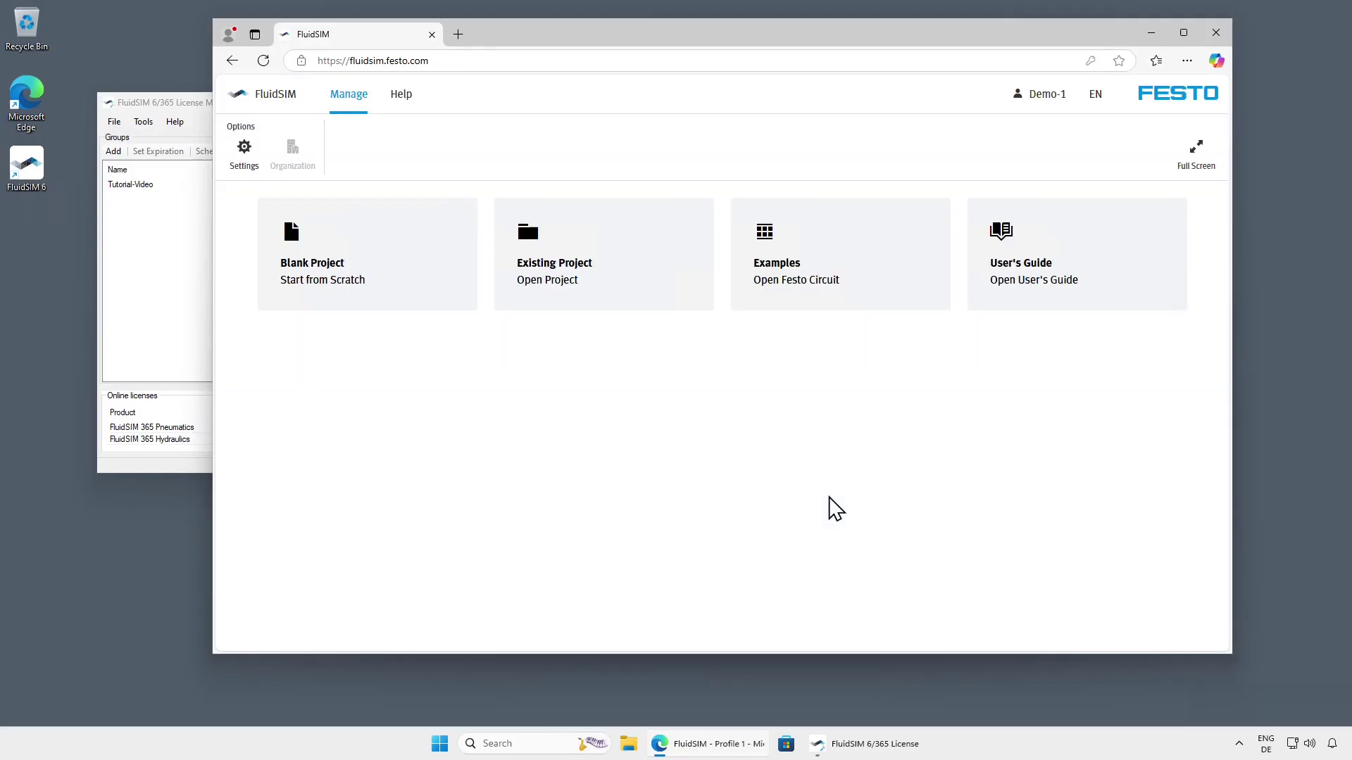
Select the Tutorial-Video group to see Demo-1 online, then start FluidSIM 6 desktop
{"action": "left_click", "coordinate": [192, 469]}
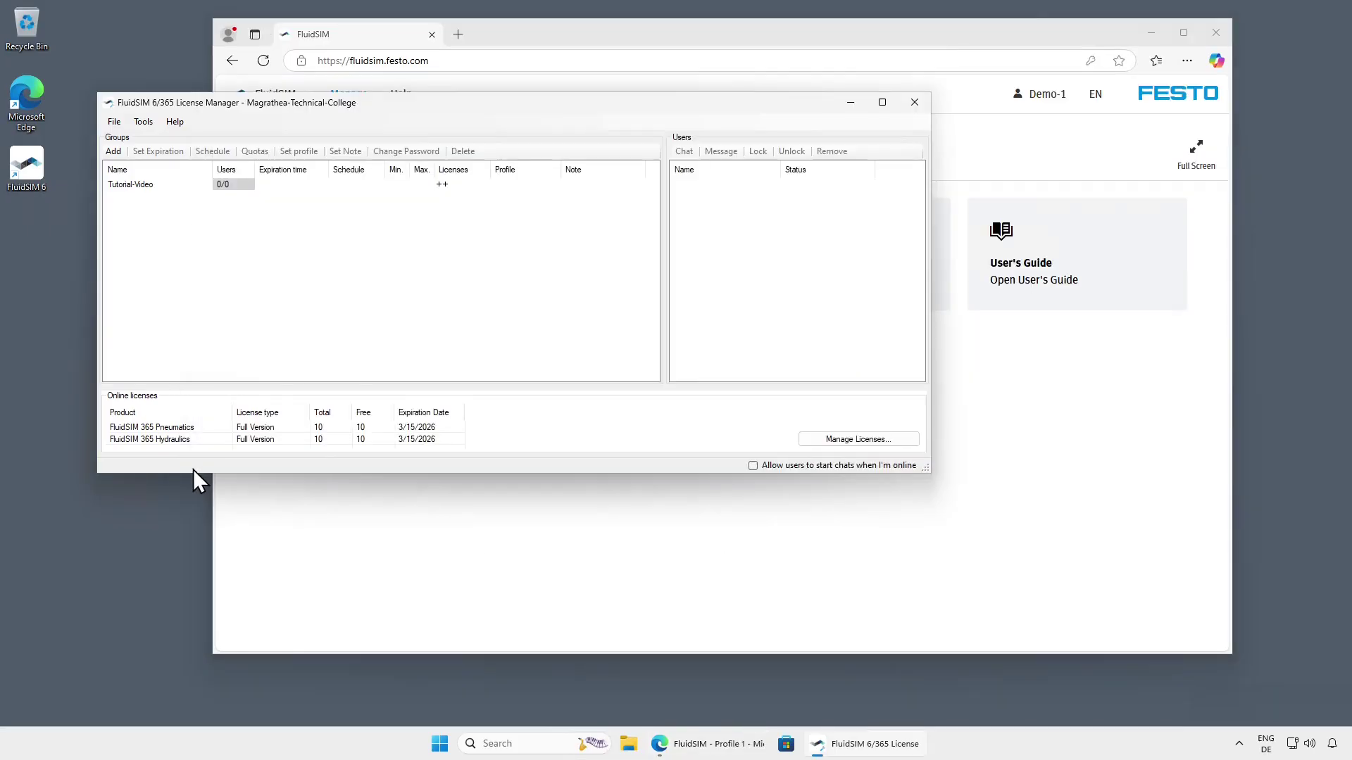
{"action": "left_click", "coordinate": [195, 188]}
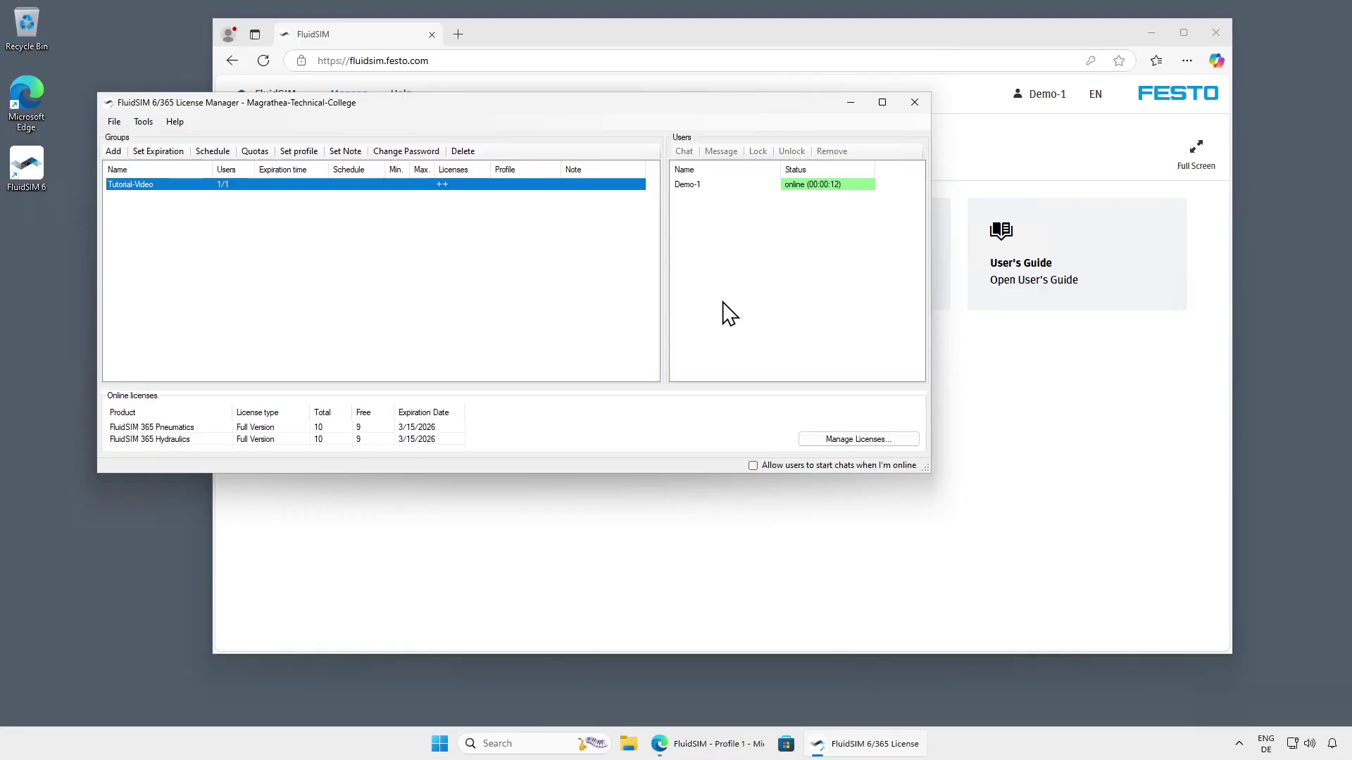
{"action": "left_click", "coordinate": [34, 165]}
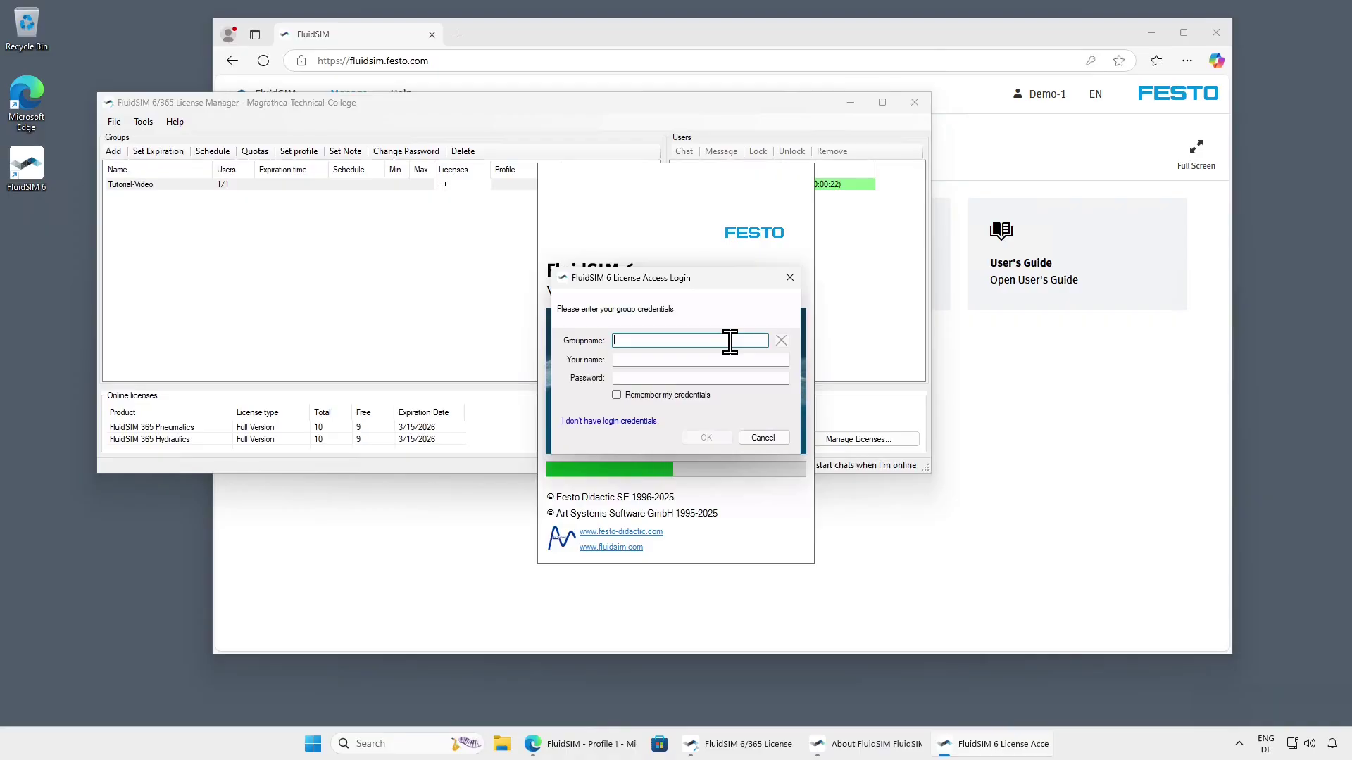
Log into FluidSIM 6 as Demo-2 in group Tutorial-Video and run Pneumatics and Hydraulics
{"action": "type", "text": "Tut"}
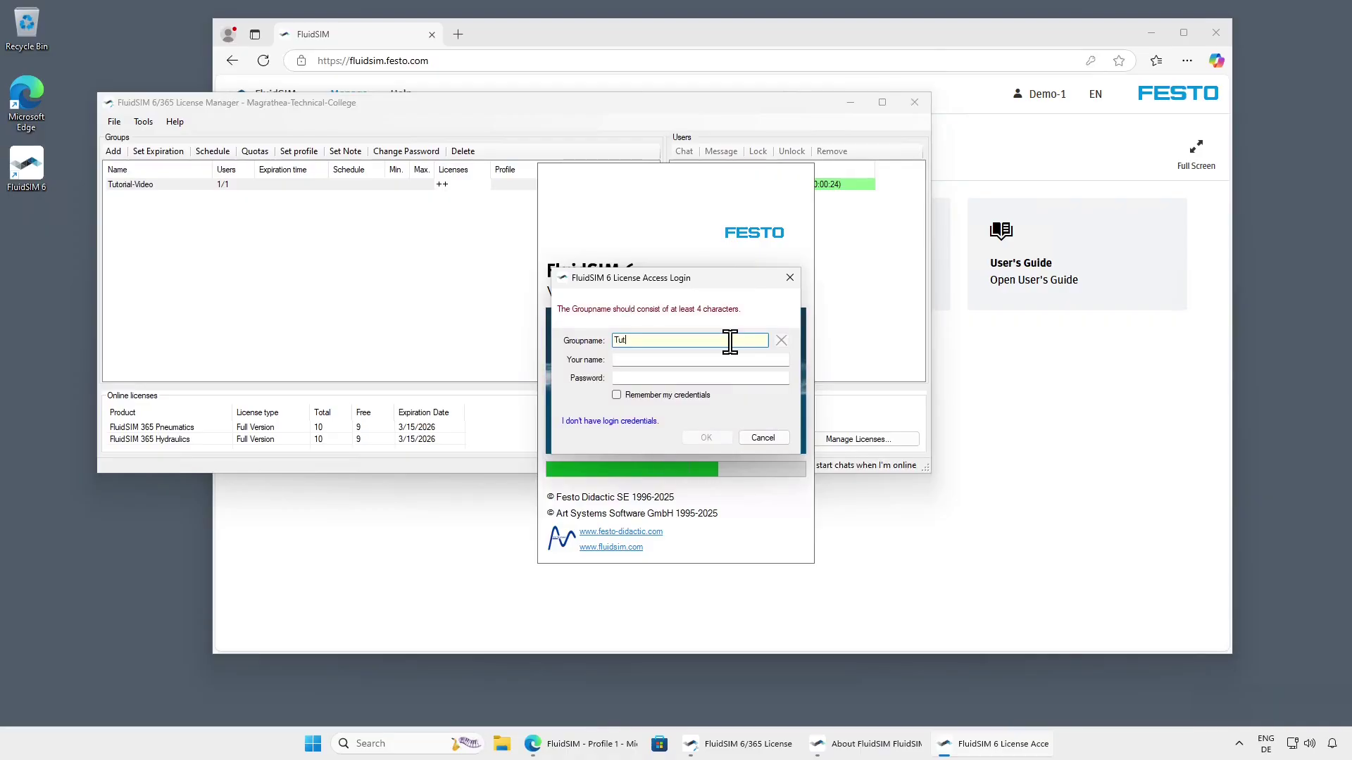
{"action": "type", "text": "orial-Video"}
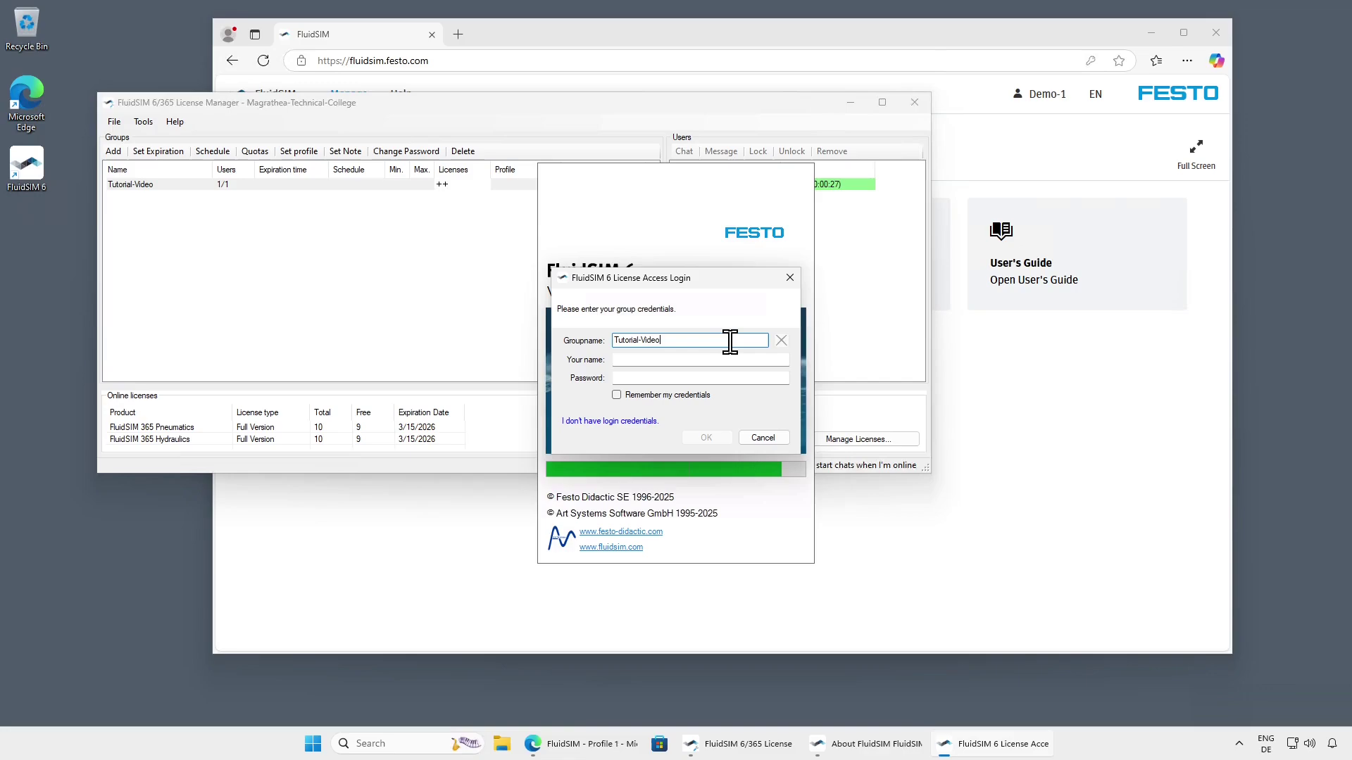
{"action": "key", "text": "Tab"}
{"action": "type", "text": "Demo-"}
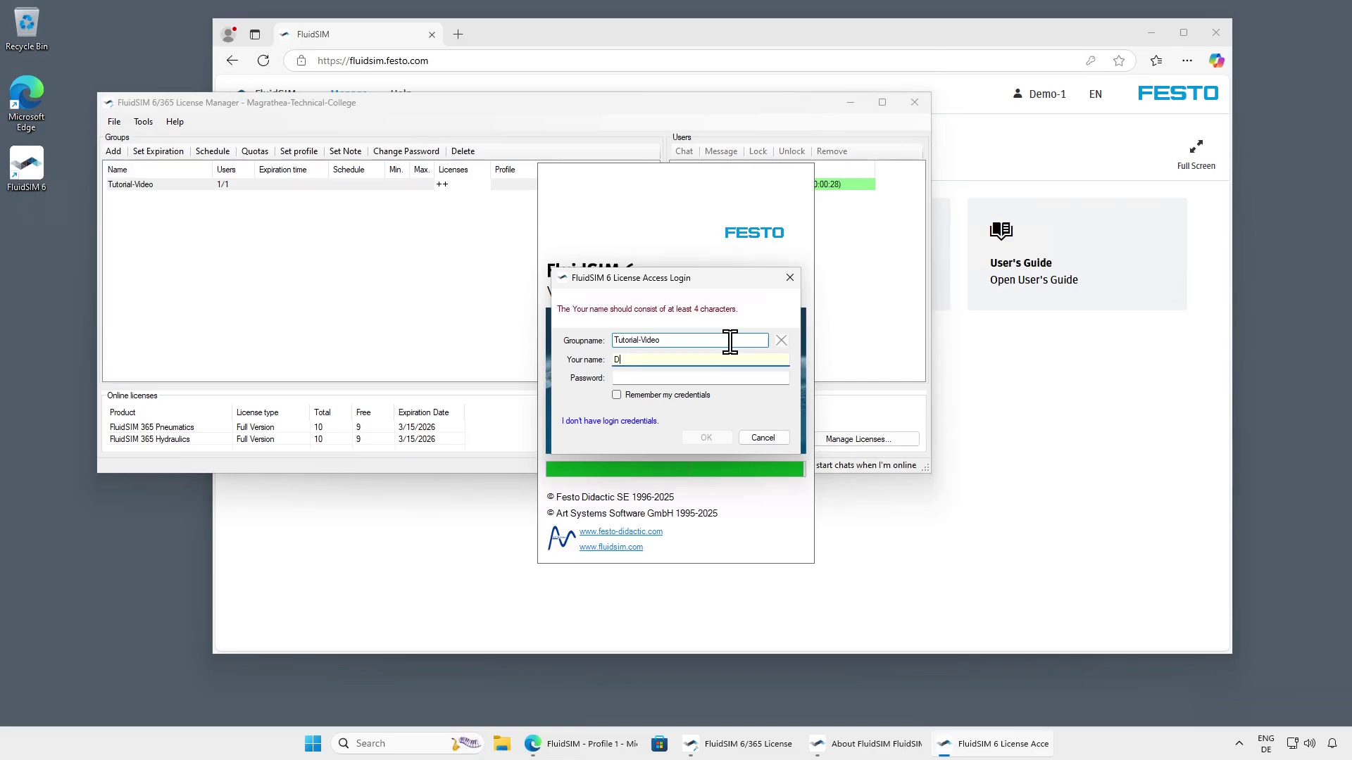
{"action": "key", "text": "Tab"}
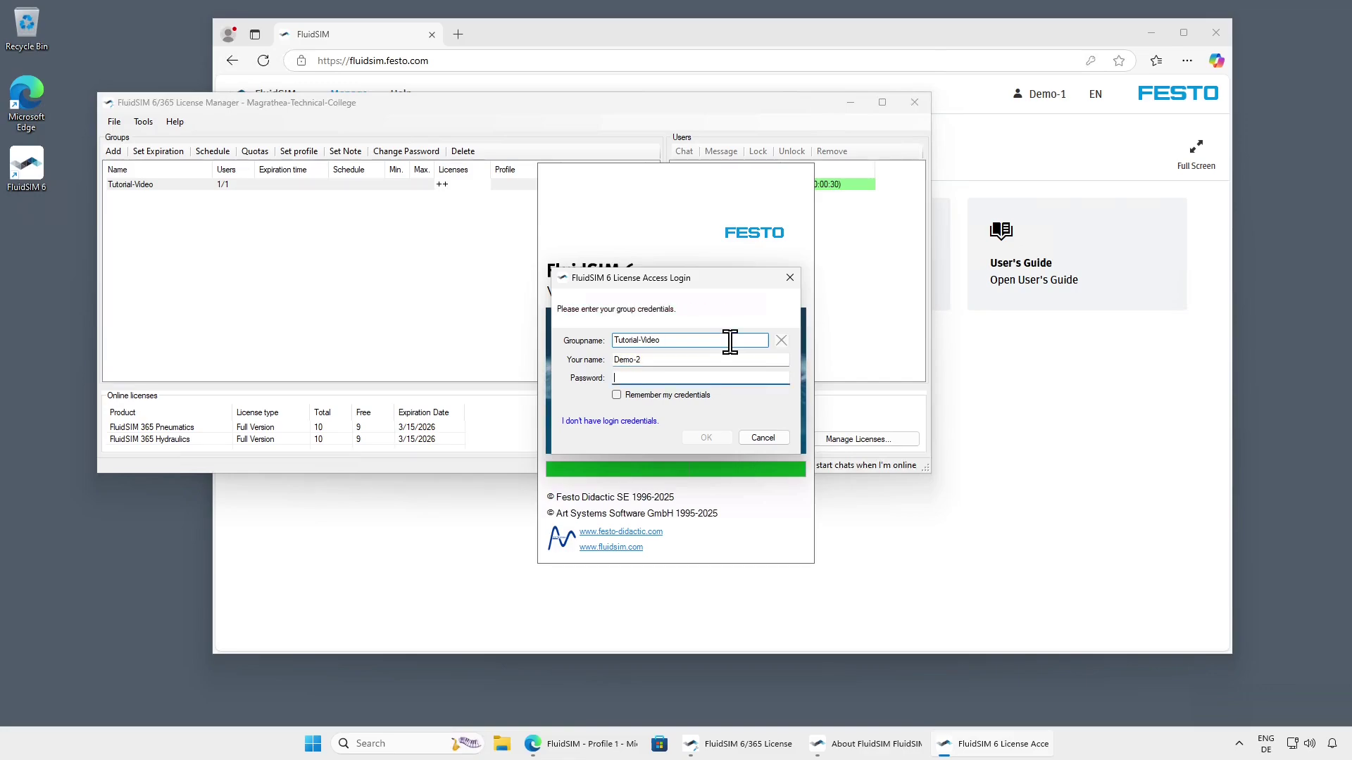
{"action": "type", "text": "••••••••"}
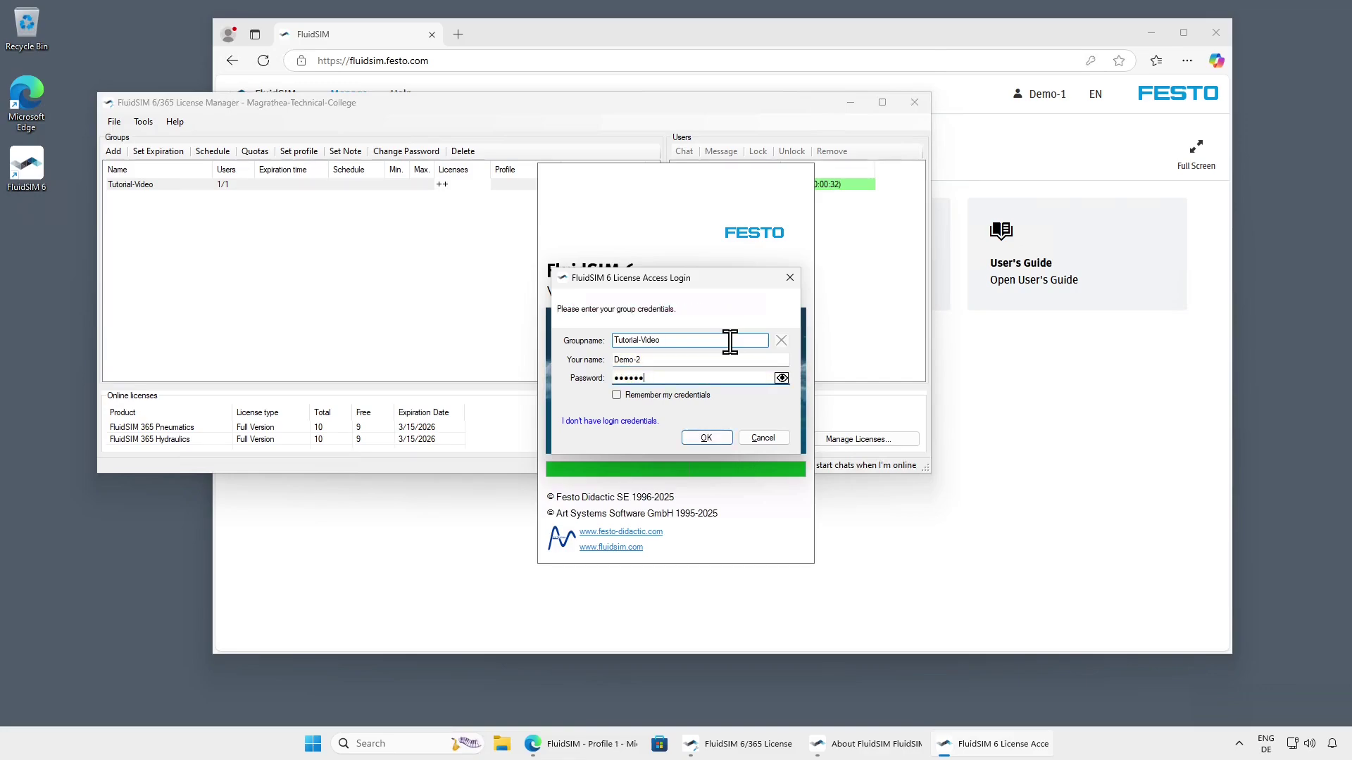
{"action": "left_click", "coordinate": [724, 437]}
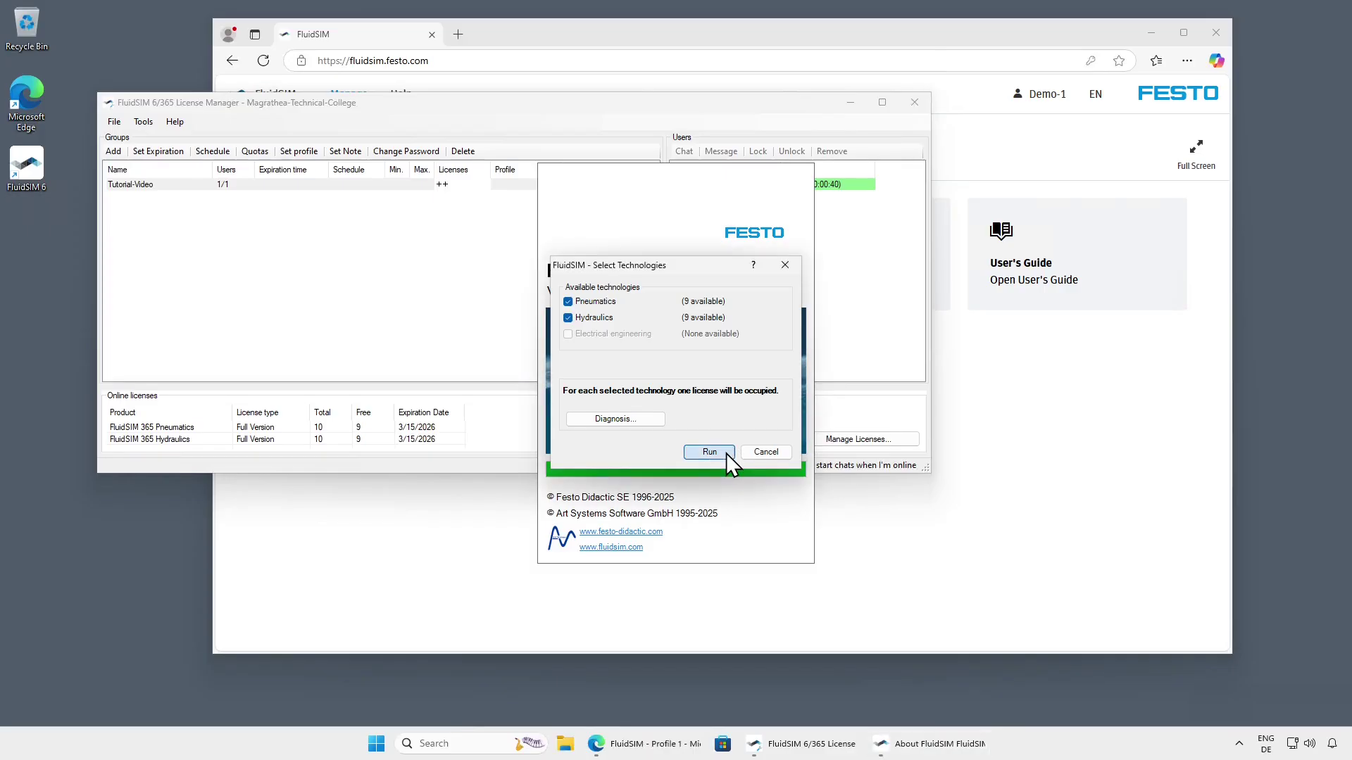
{"action": "left_click", "coordinate": [725, 452]}
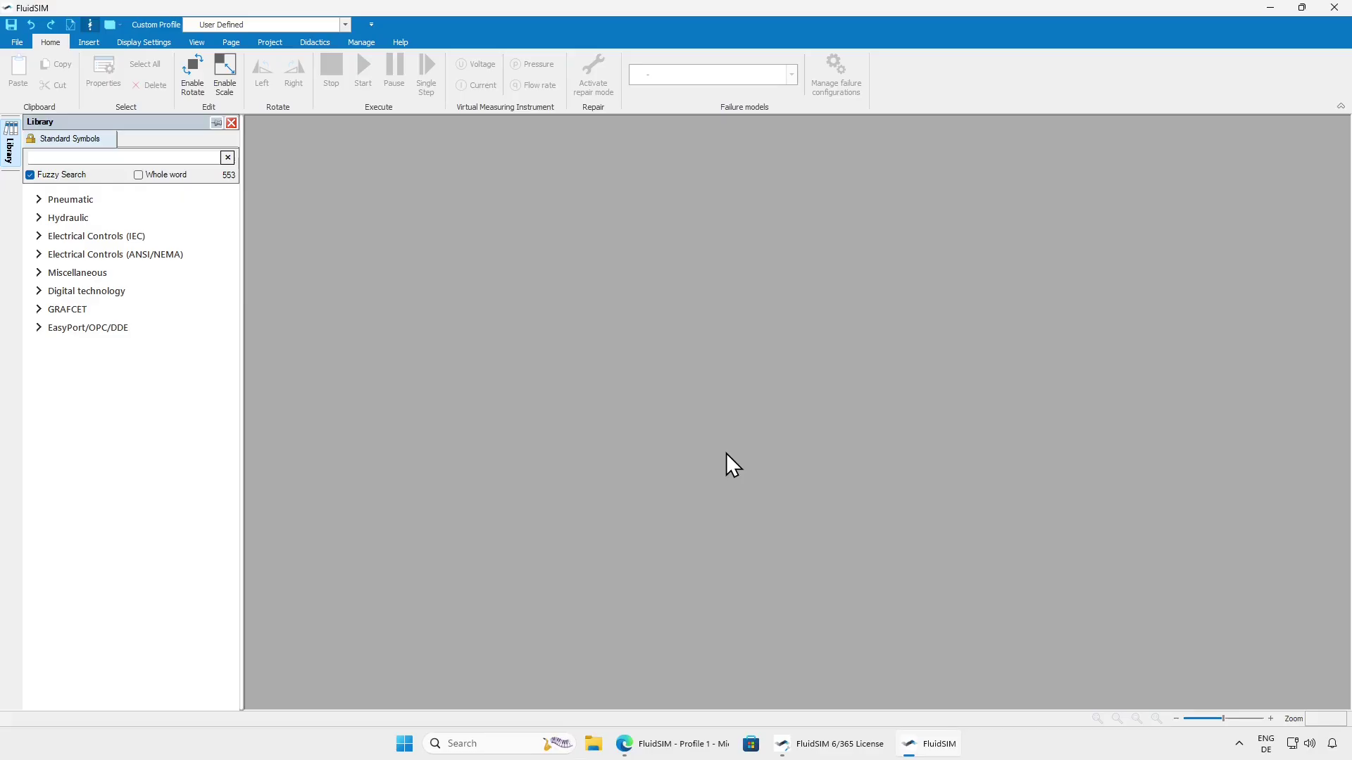
Return to the License Manager showing Tutorial-Video at 2/2 users, 8 licenses free each
{"action": "left_click", "coordinate": [824, 745]}
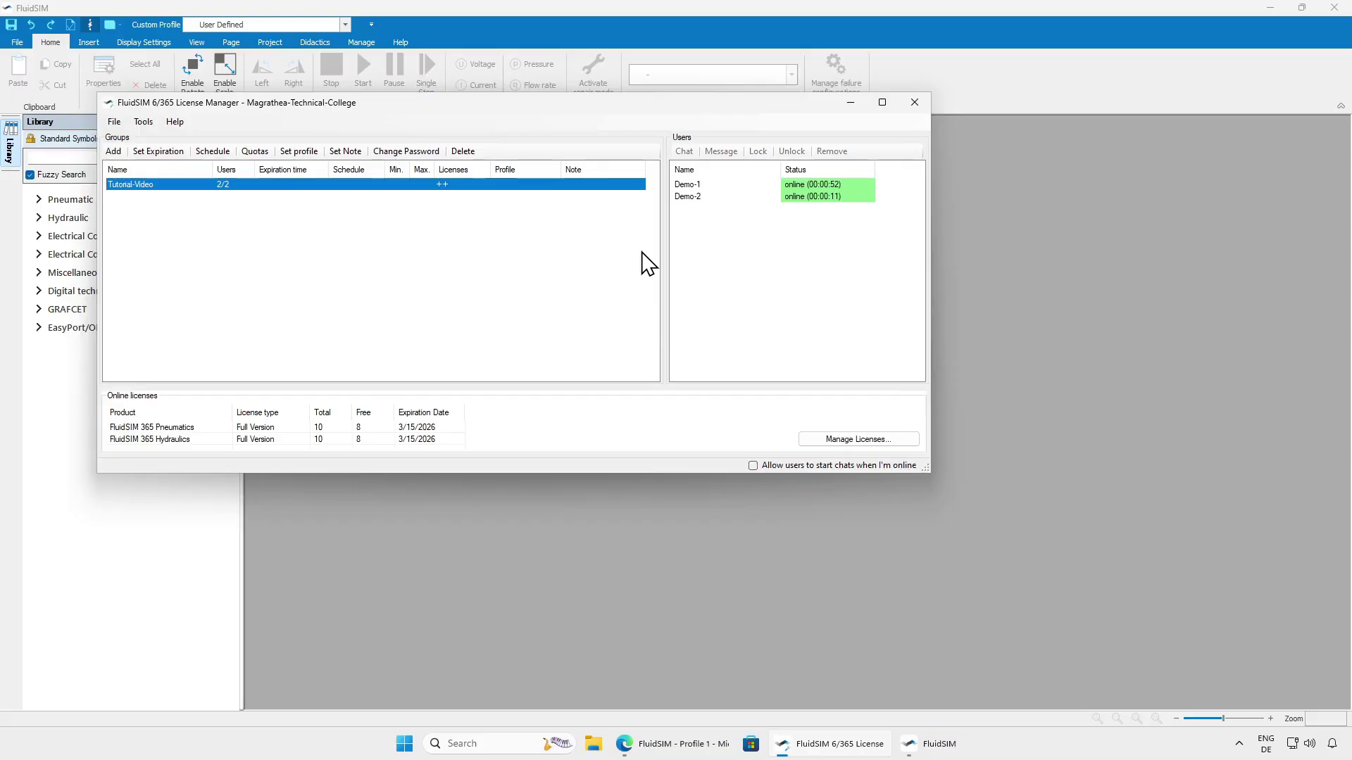
Leave Tutorial-Video's expiration Indefinite and add a Mon–Fri 8:00 AM–6:00 PM time slot to its schedule
{"action": "left_click", "coordinate": [155, 151]}
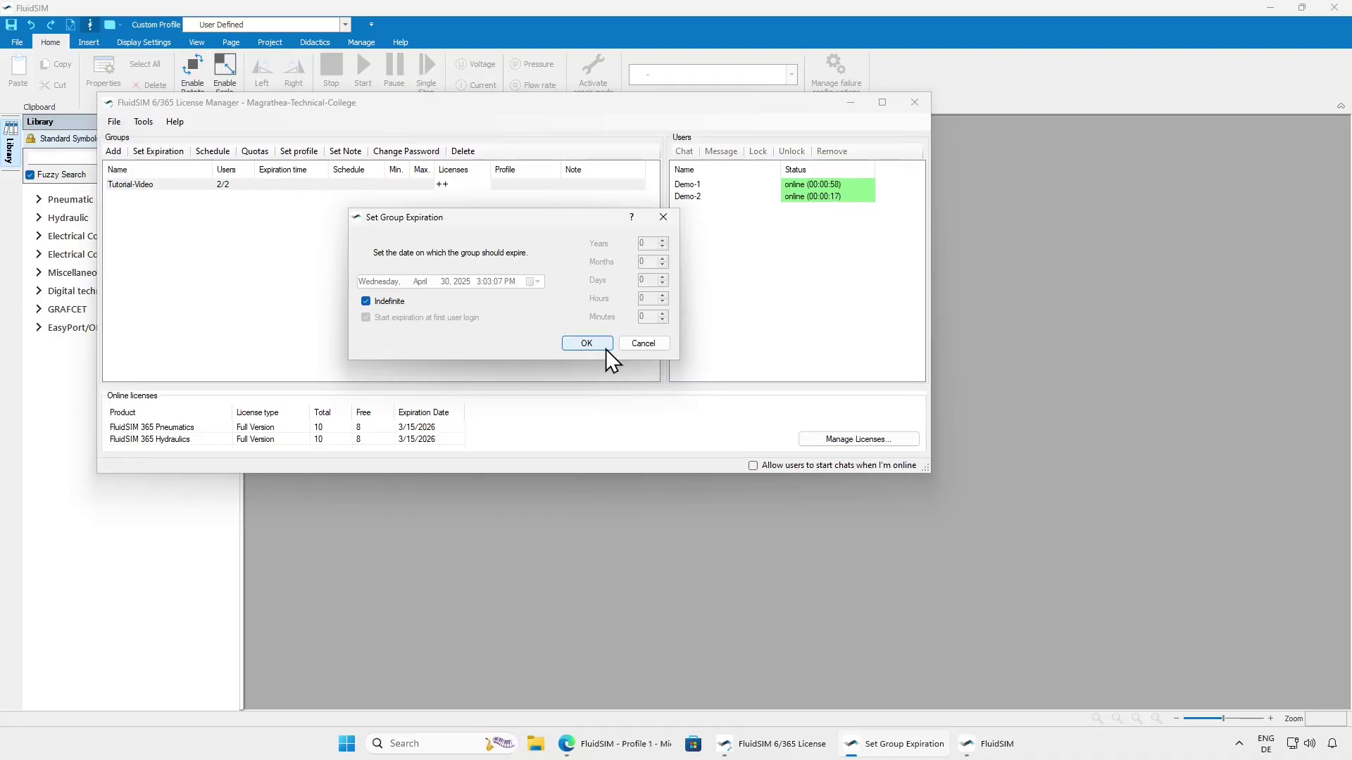
{"action": "left_click", "coordinate": [586, 343]}
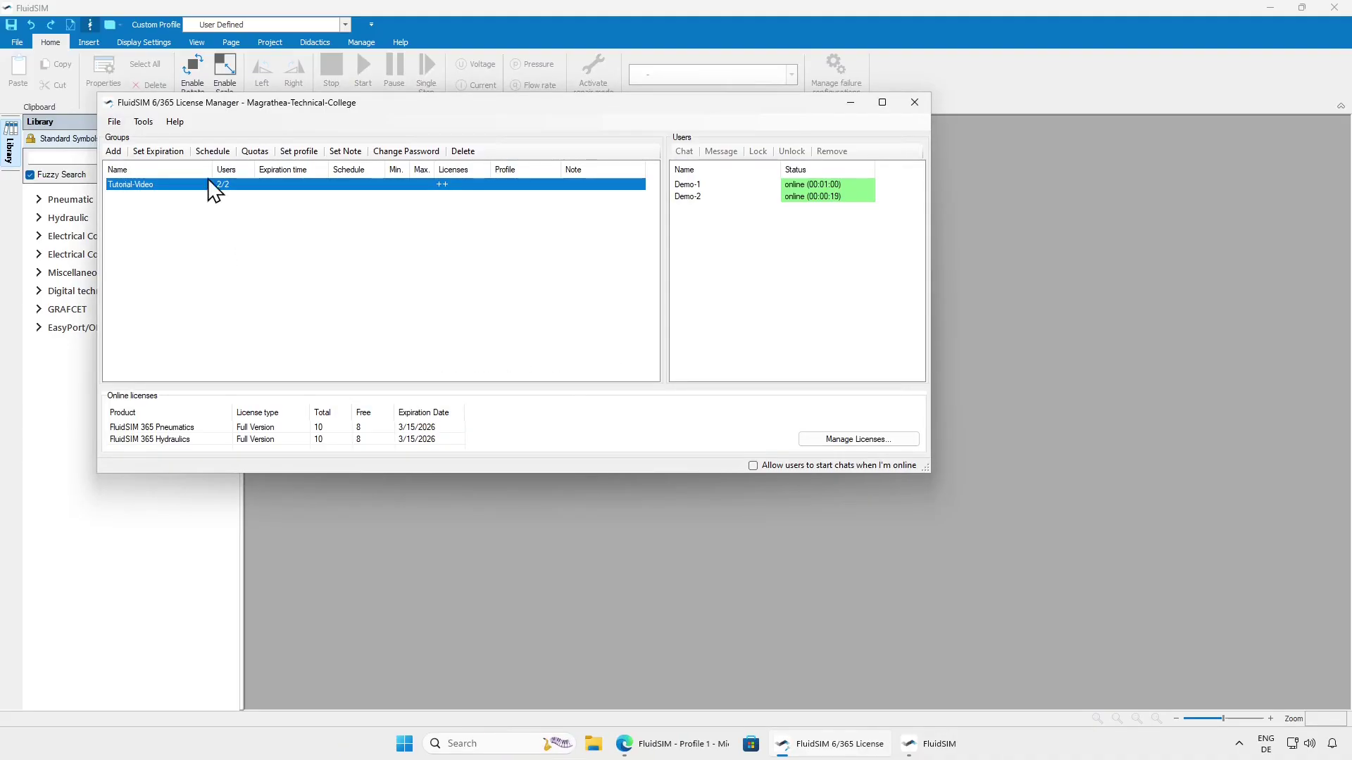
{"action": "left_click", "coordinate": [212, 151]}
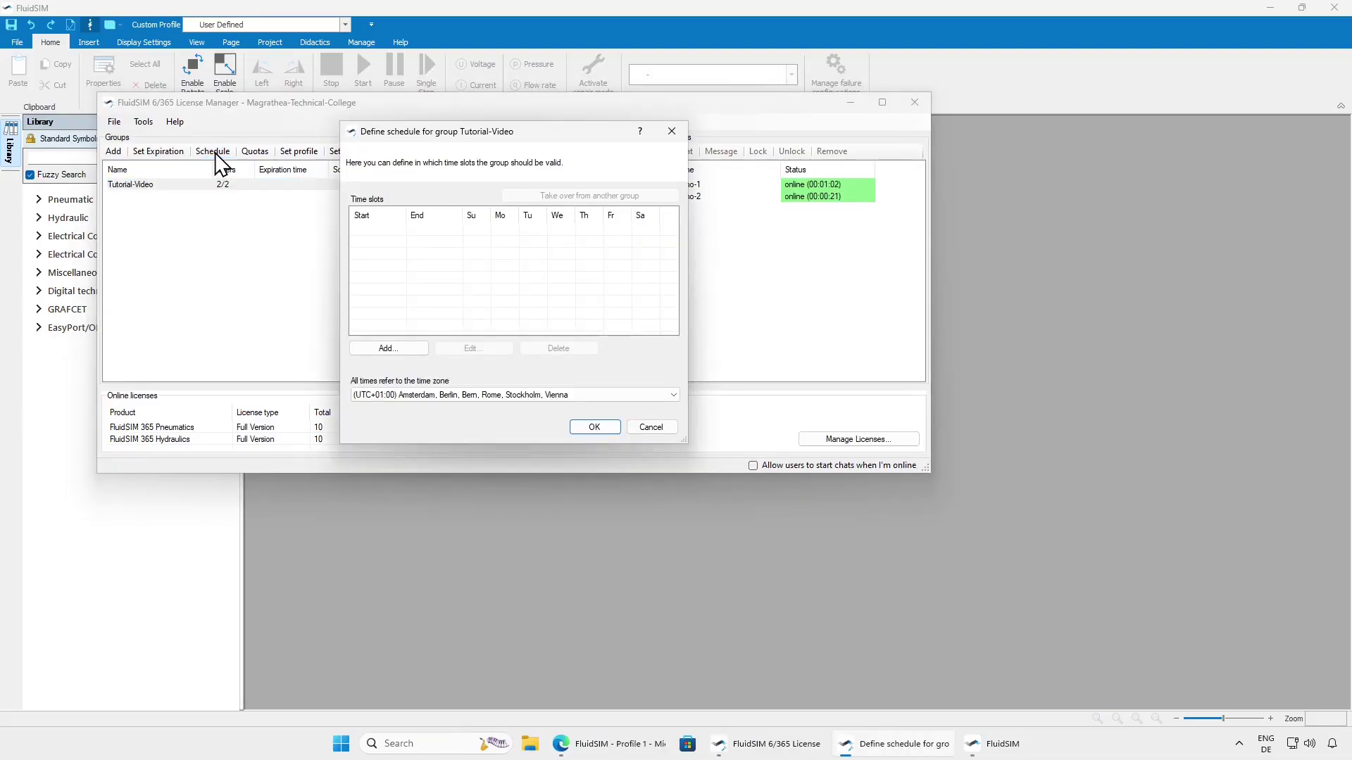
{"action": "left_click", "coordinate": [414, 349]}
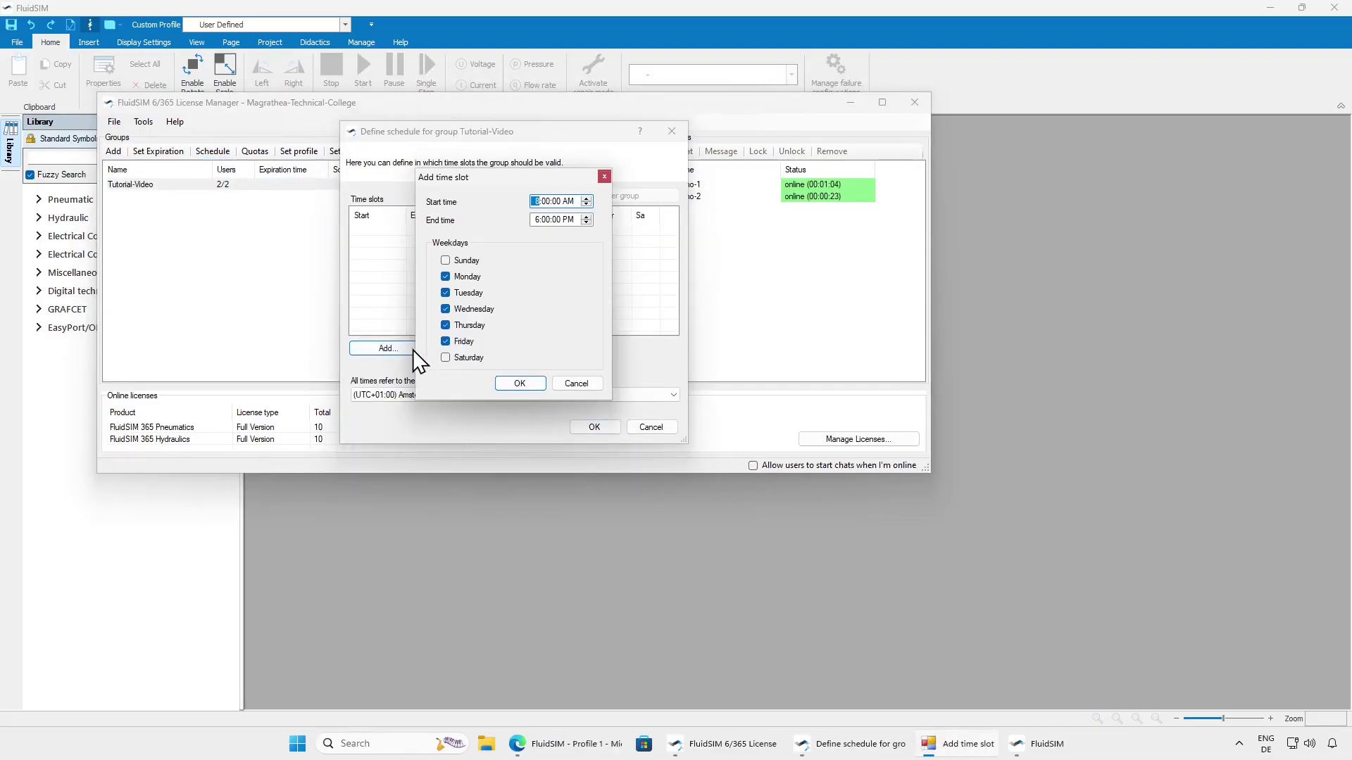
{"action": "left_click", "coordinate": [533, 384]}
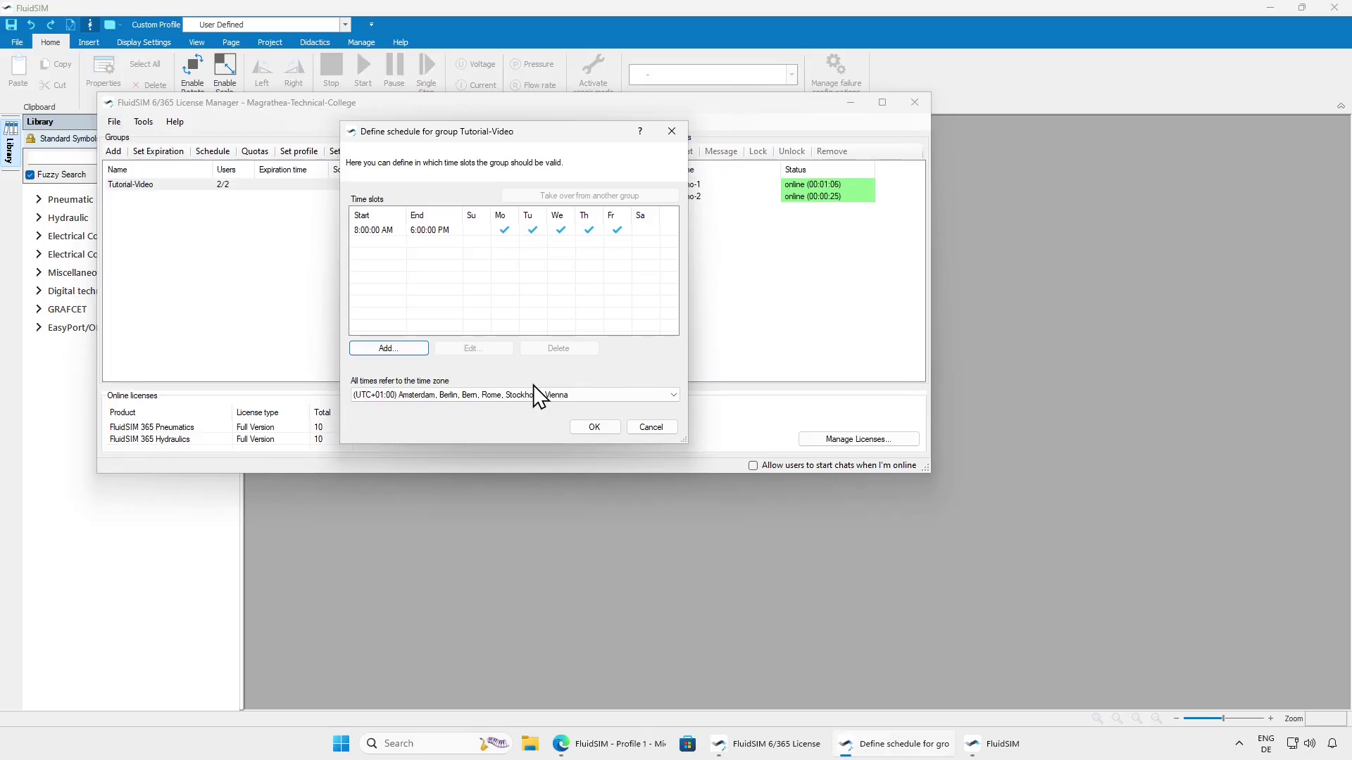
{"action": "left_click", "coordinate": [604, 427]}
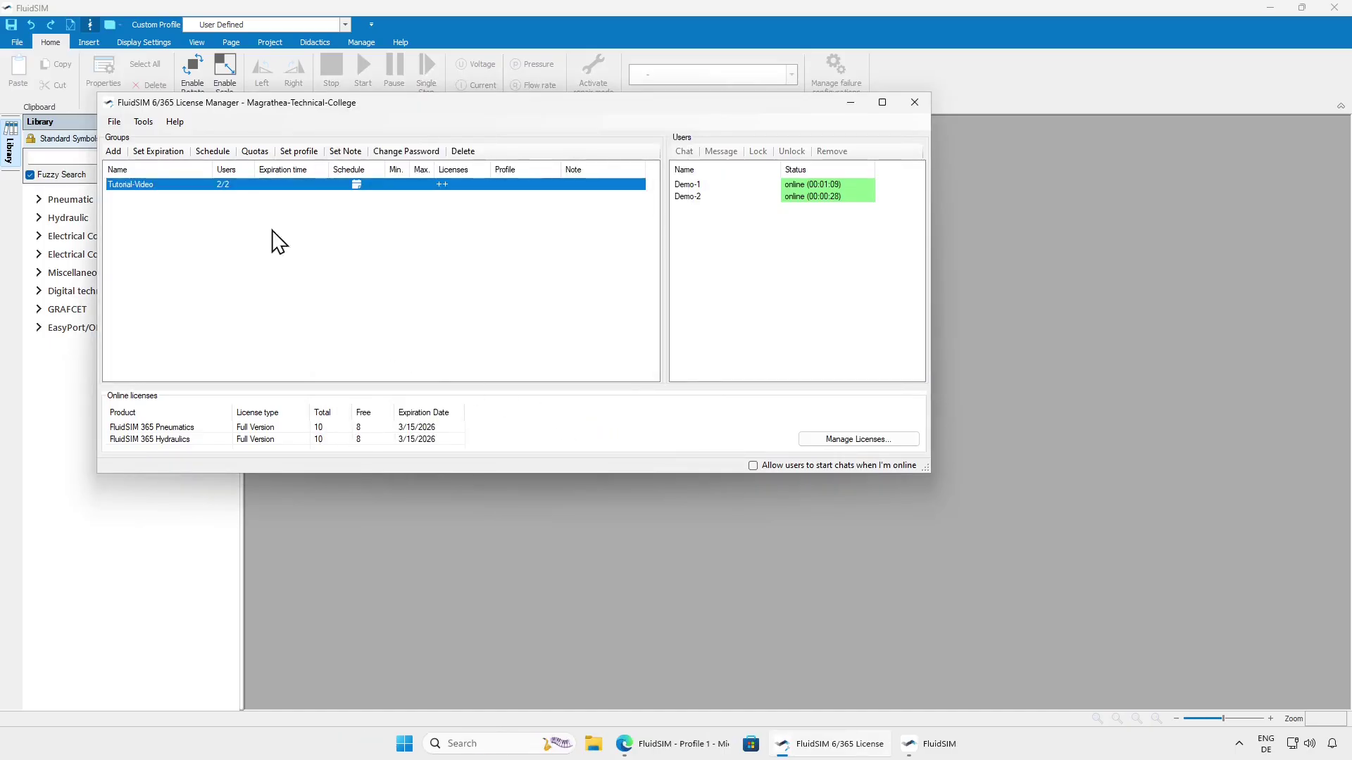
{"action": "left_click", "coordinate": [254, 155]}
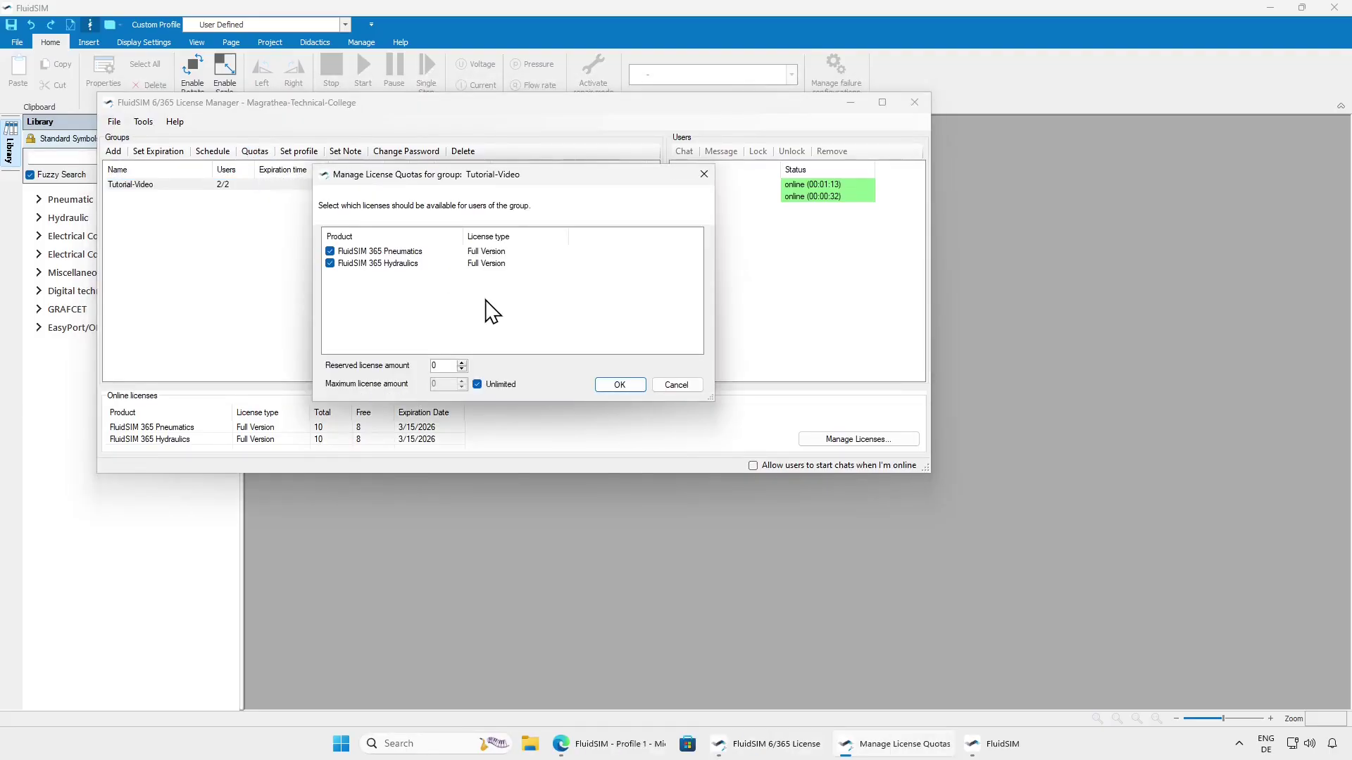
{"action": "left_click", "coordinate": [620, 385]}
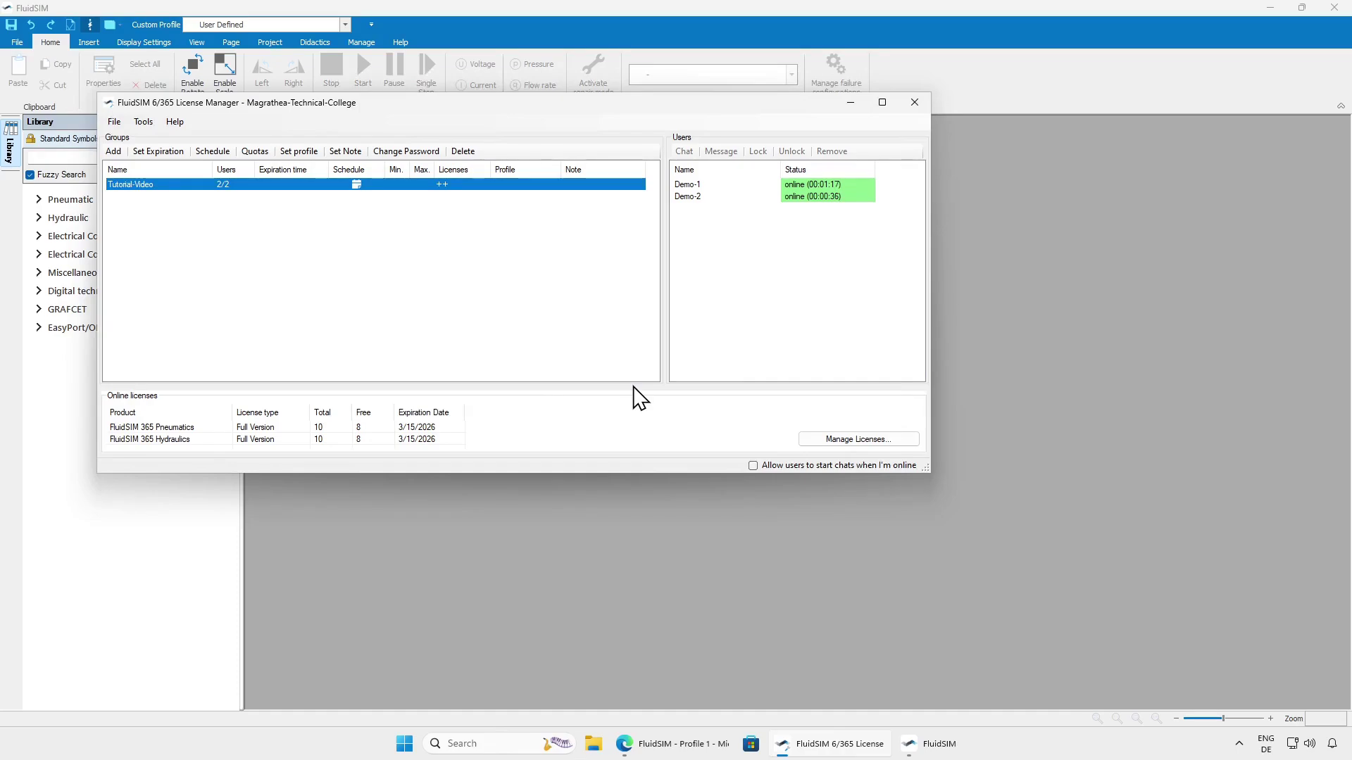
Close FluidSIM 6 desktop, log Demo-1 out of FluidSIM Web, and confirm both users are offline
{"action": "left_click", "coordinate": [1335, 7]}
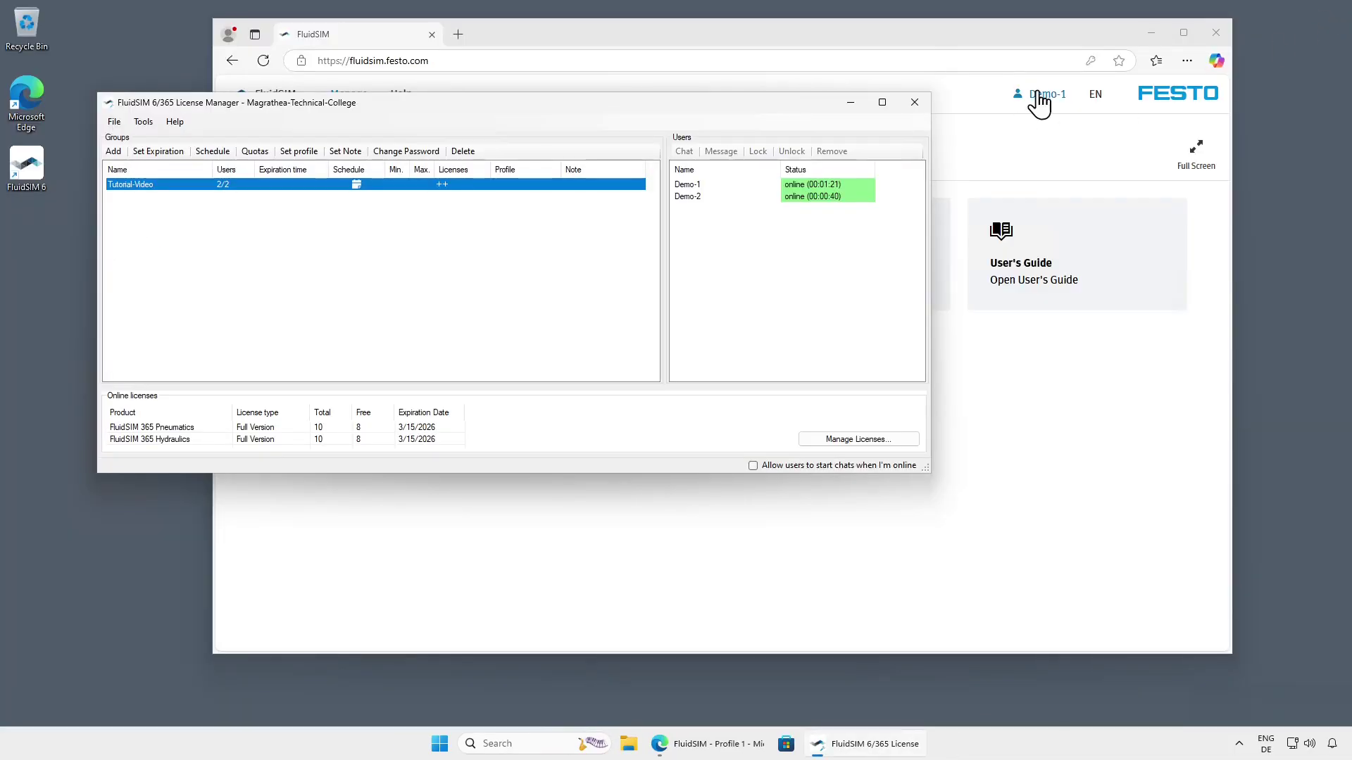
{"action": "left_click", "coordinate": [1042, 95]}
{"action": "left_click", "coordinate": [1012, 223]}
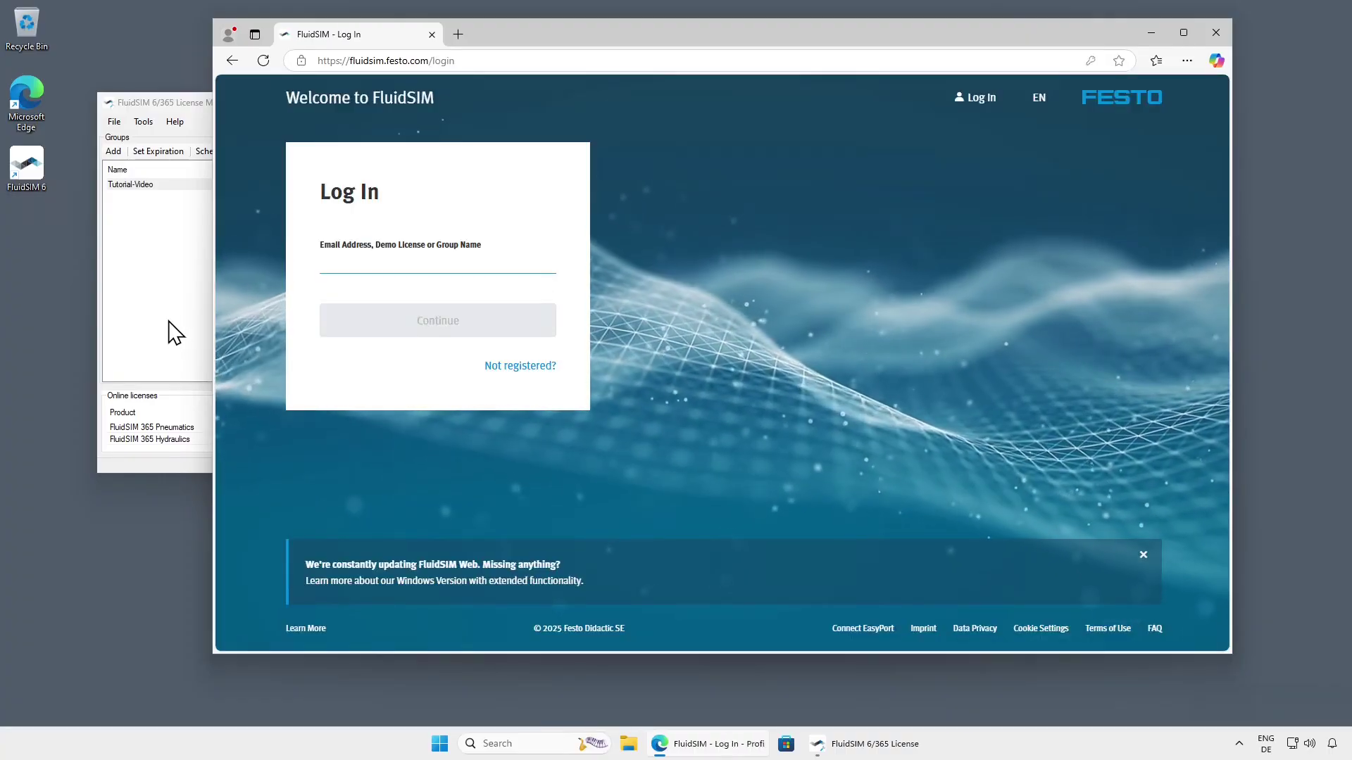
{"action": "left_click", "coordinate": [172, 327]}
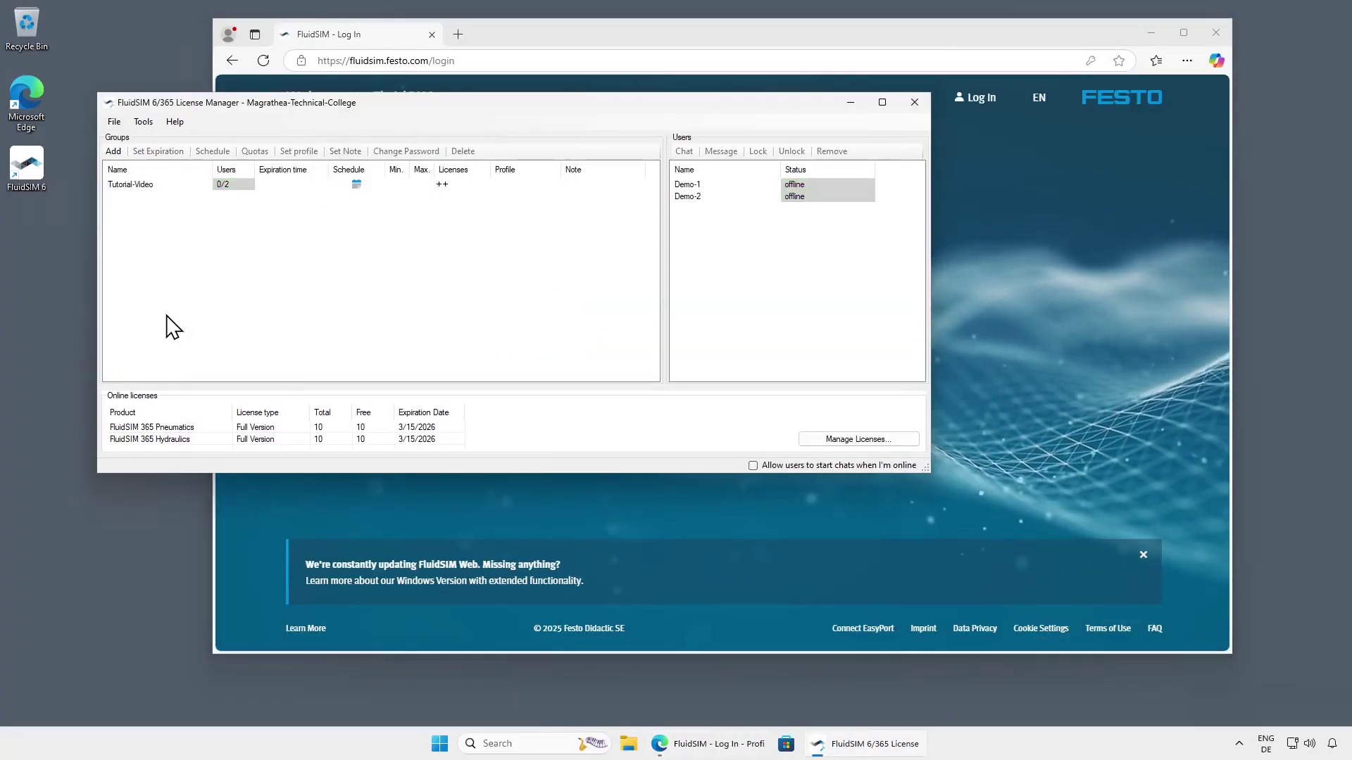